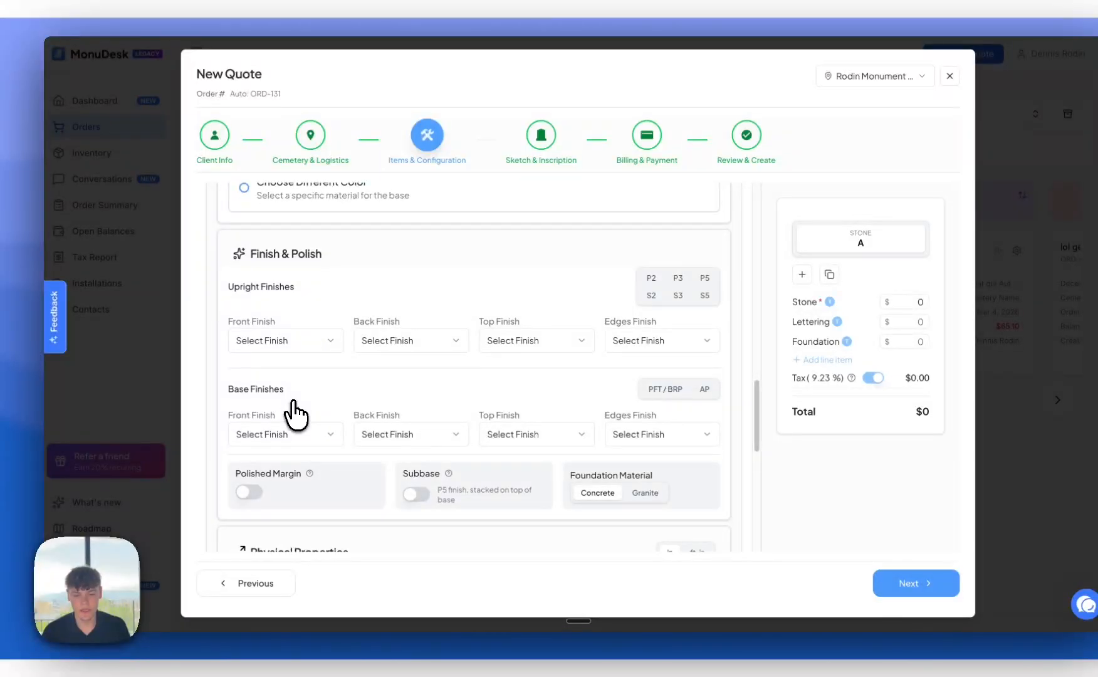
- Apply the P2, P3 and P5 finish presets in turn to the upright in the Finish & Polish section
{"action": "scroll", "coordinate": [296, 350], "scroll_direction": "up", "scroll_amount": 3}
{"action": "scroll", "coordinate": [294, 350], "scroll_direction": "down", "scroll_amount": 3}
{"action": "scroll", "coordinate": [295, 351], "scroll_direction": "down", "scroll_amount": 1}
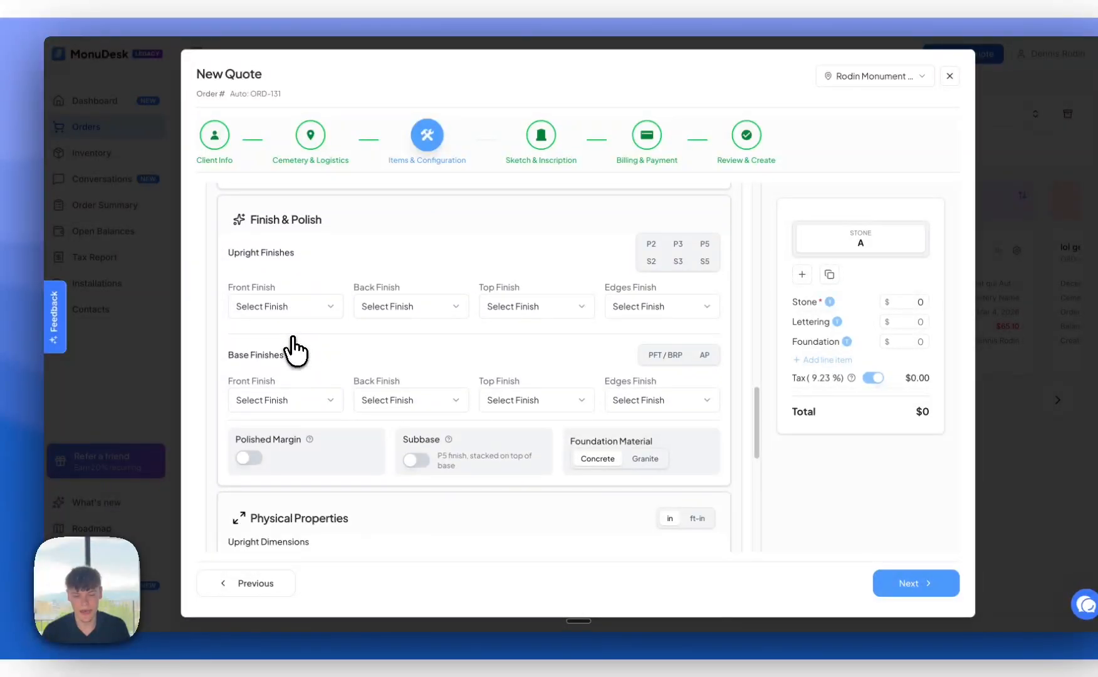
{"action": "scroll", "coordinate": [293, 351], "scroll_direction": "down", "scroll_amount": 5}
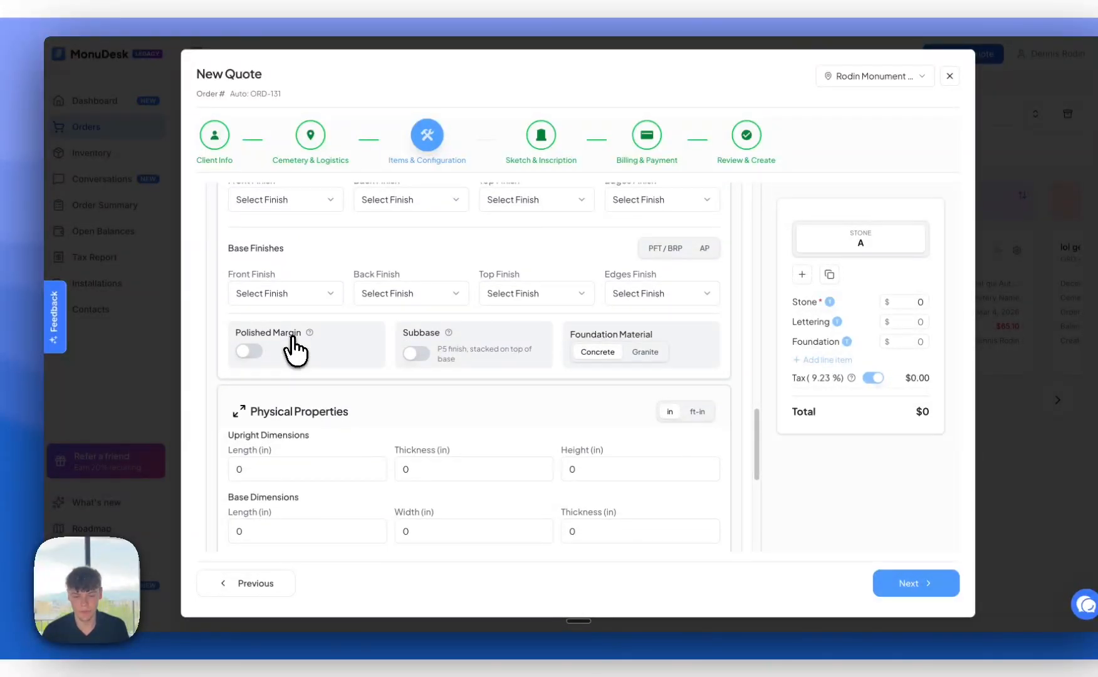
{"action": "scroll", "coordinate": [292, 349], "scroll_direction": "up", "scroll_amount": 5}
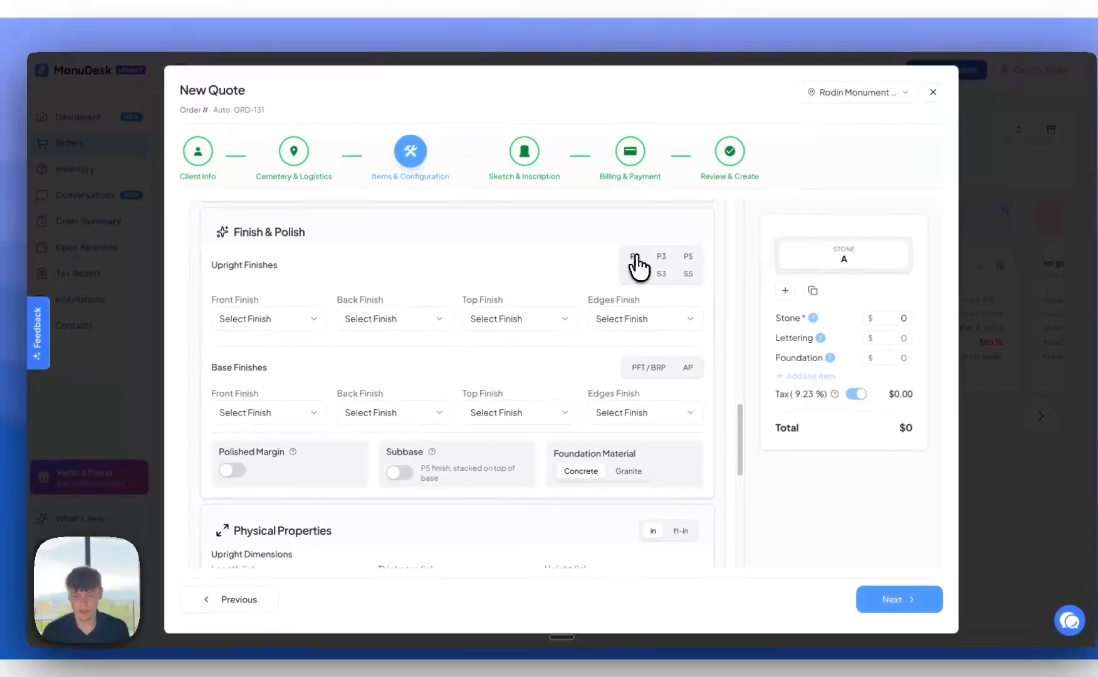
{"action": "left_click", "coordinate": [651, 240]}
{"action": "left_click", "coordinate": [662, 257]}
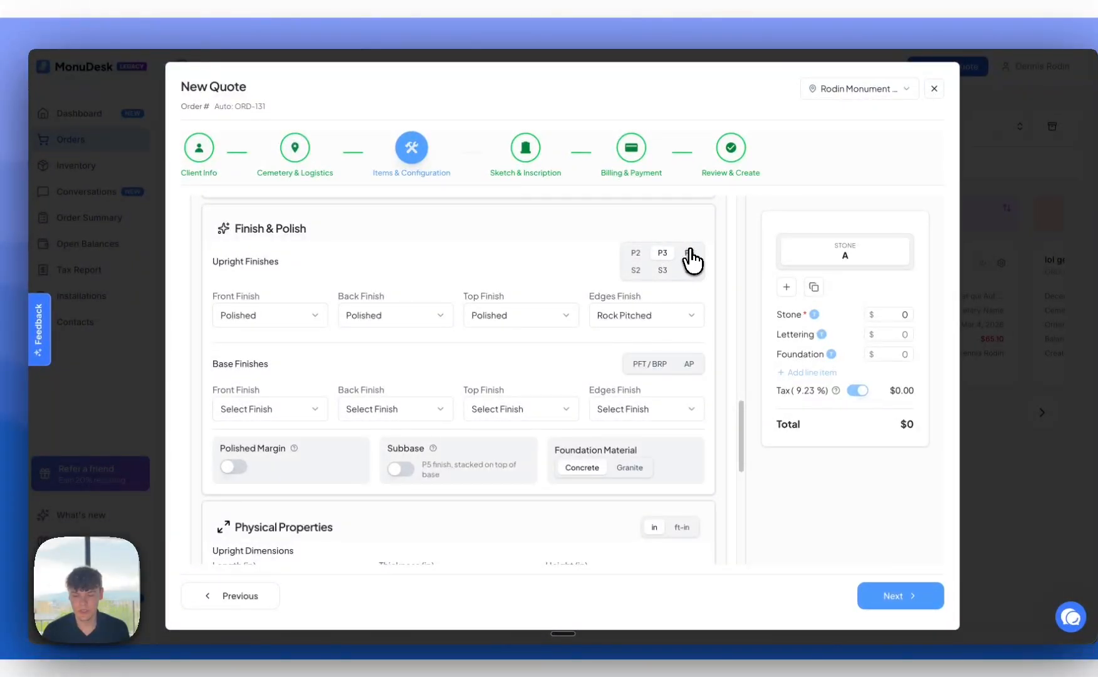
{"action": "left_click", "coordinate": [688, 252]}
{"action": "scroll", "coordinate": [597, 245], "scroll_direction": "down", "scroll_amount": 3}
{"action": "left_click", "coordinate": [633, 249]}
{"action": "scroll", "coordinate": [572, 245], "scroll_direction": "down", "scroll_amount": 3}
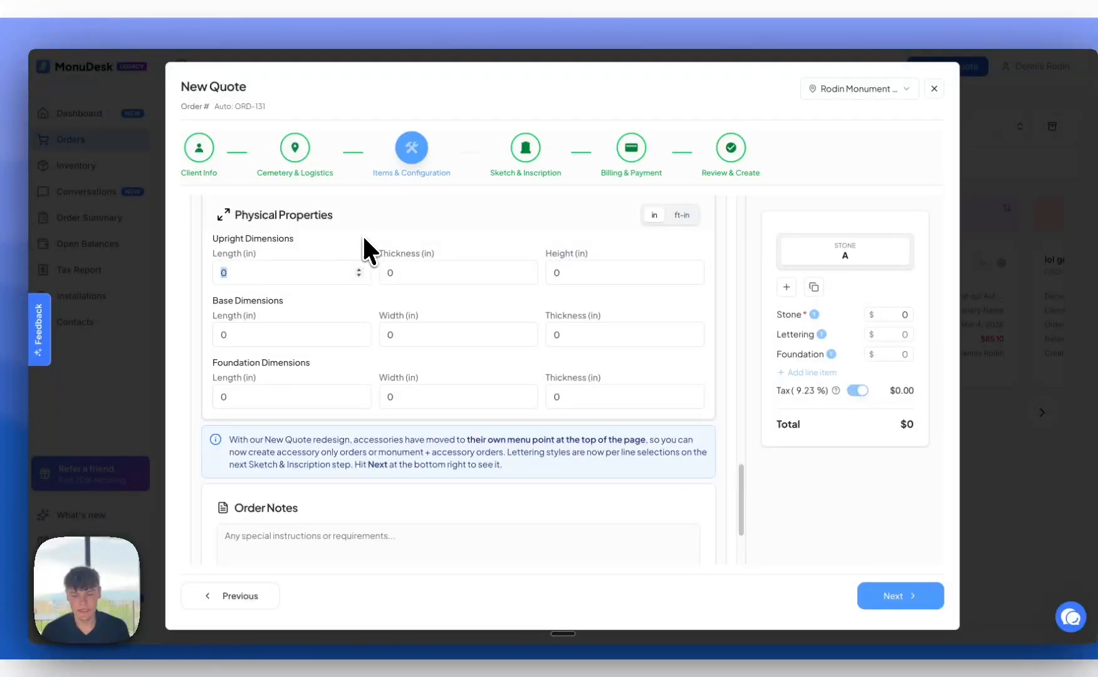
- Switch the physical dimension units to ft-in and back to inches
{"action": "left_click", "coordinate": [681, 216]}
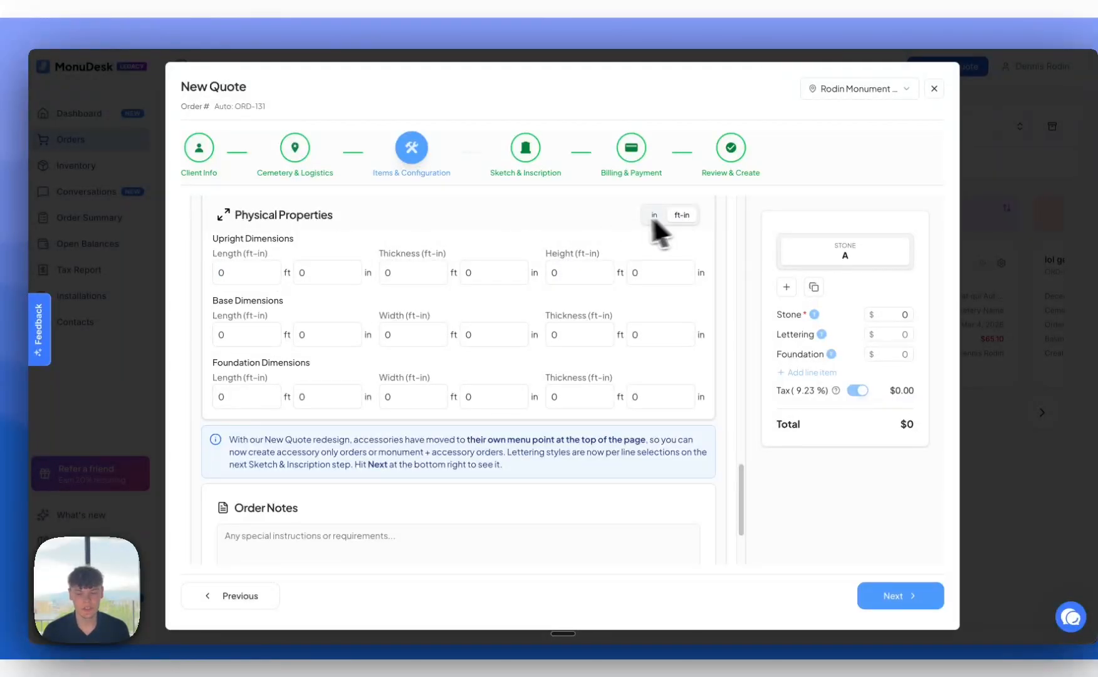
{"action": "left_click", "coordinate": [652, 216]}
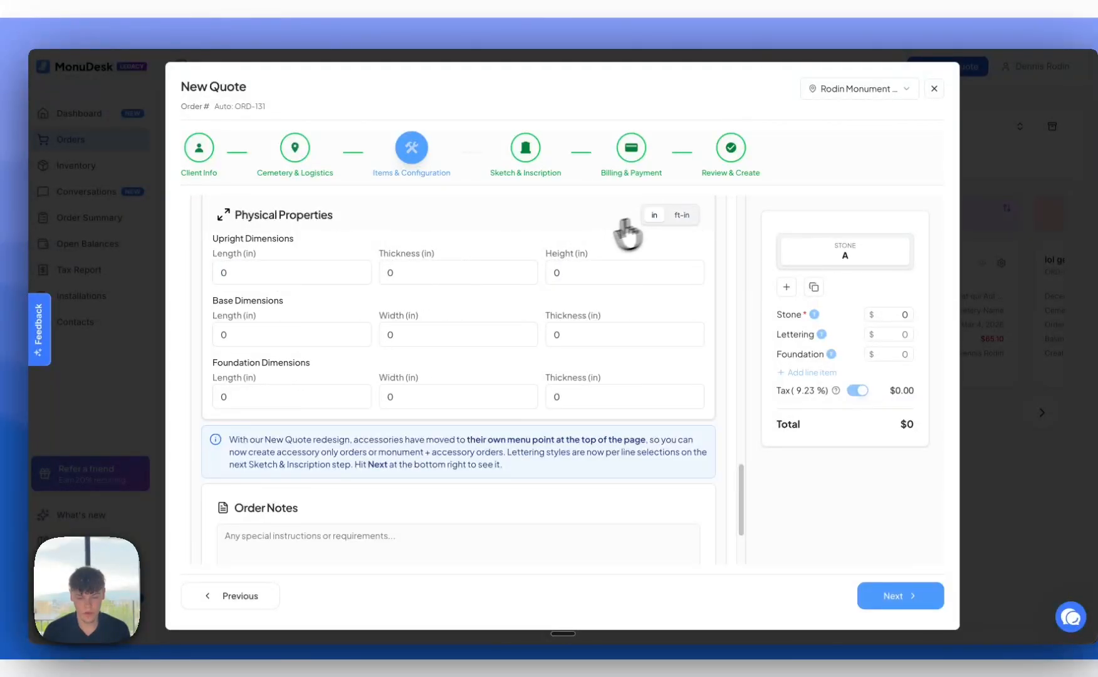
- Set the price of stone A to $1000 in the quote's pricing summary
{"action": "scroll", "coordinate": [560, 257], "scroll_direction": "down", "scroll_amount": 2}
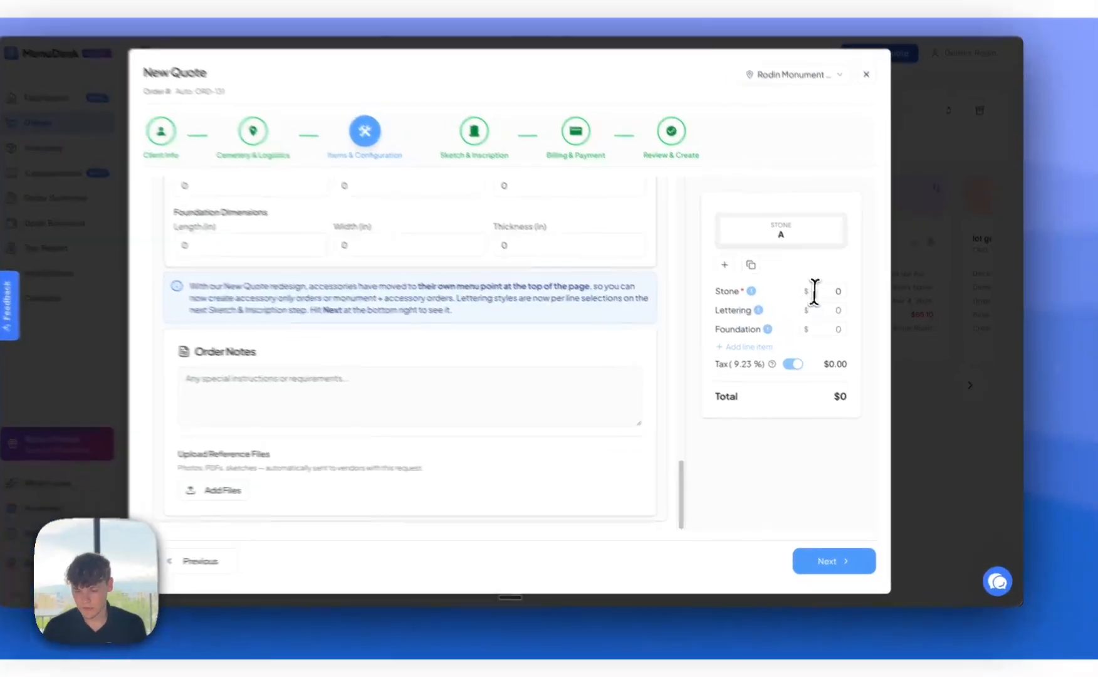
{"action": "left_click", "coordinate": [832, 310]}
{"action": "type", "text": "1000"}
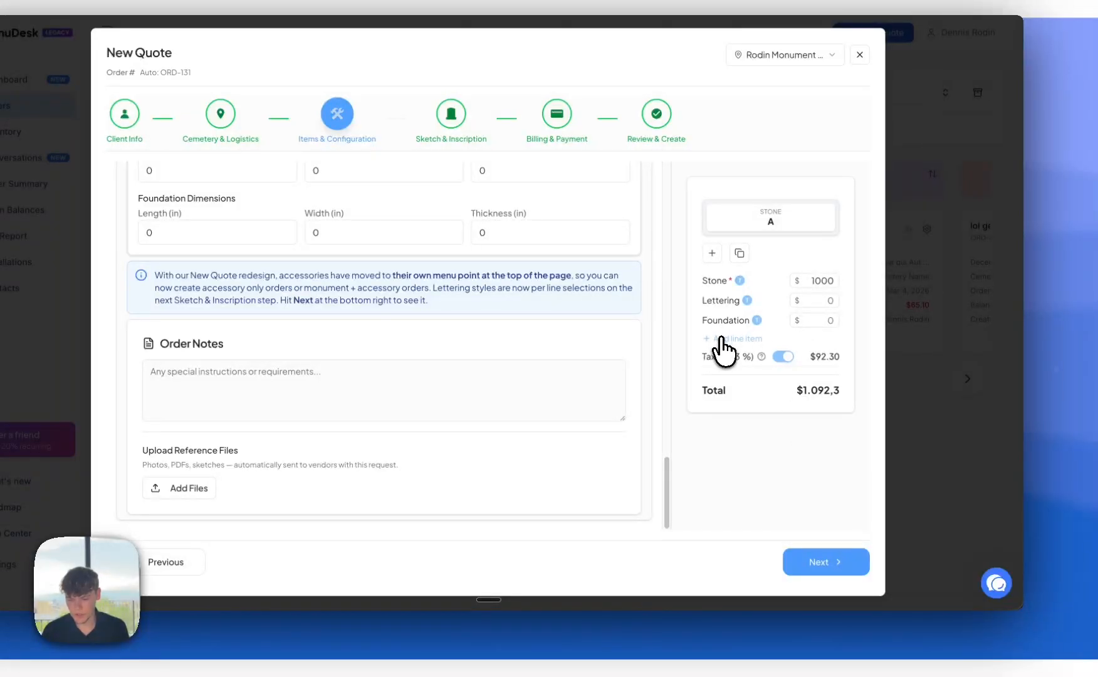
- Add a blank custom line item to stone A's pricing and check the saved item names available for it
{"action": "left_click", "coordinate": [720, 339]}
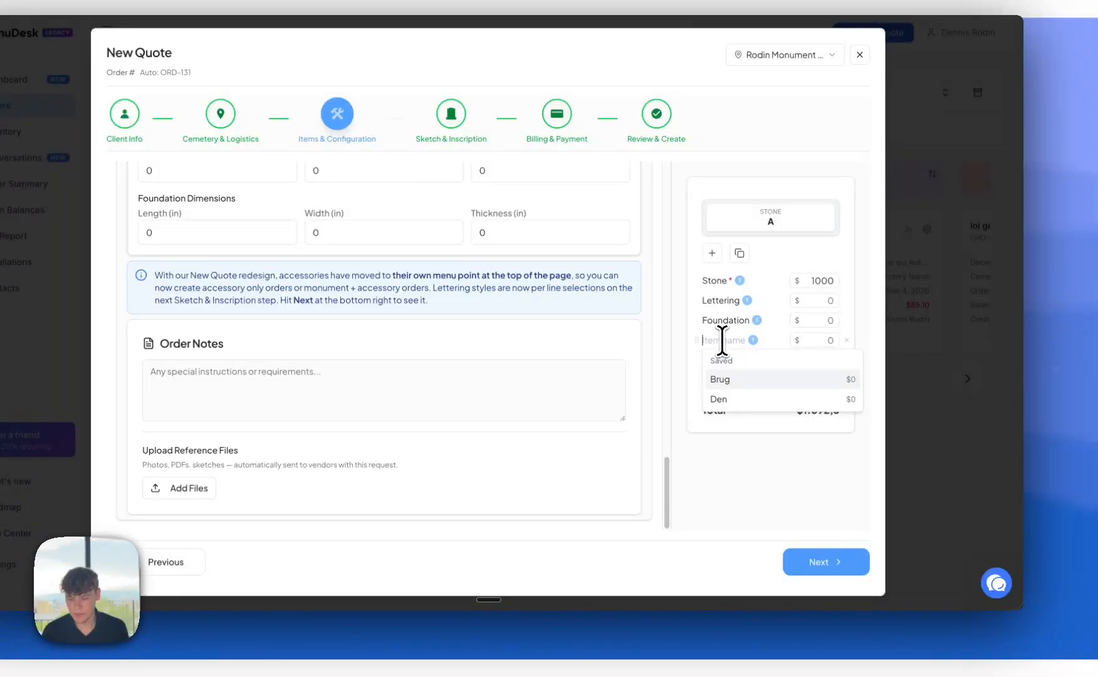
{"action": "left_click", "coordinate": [727, 428]}
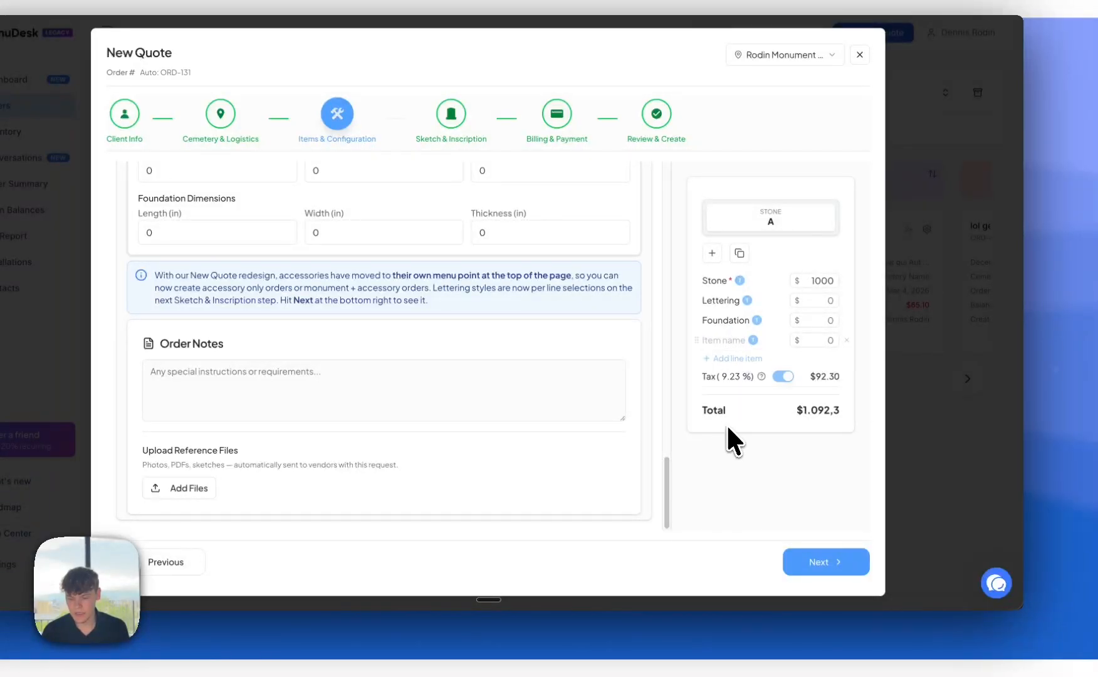
{"action": "left_click", "coordinate": [720, 341]}
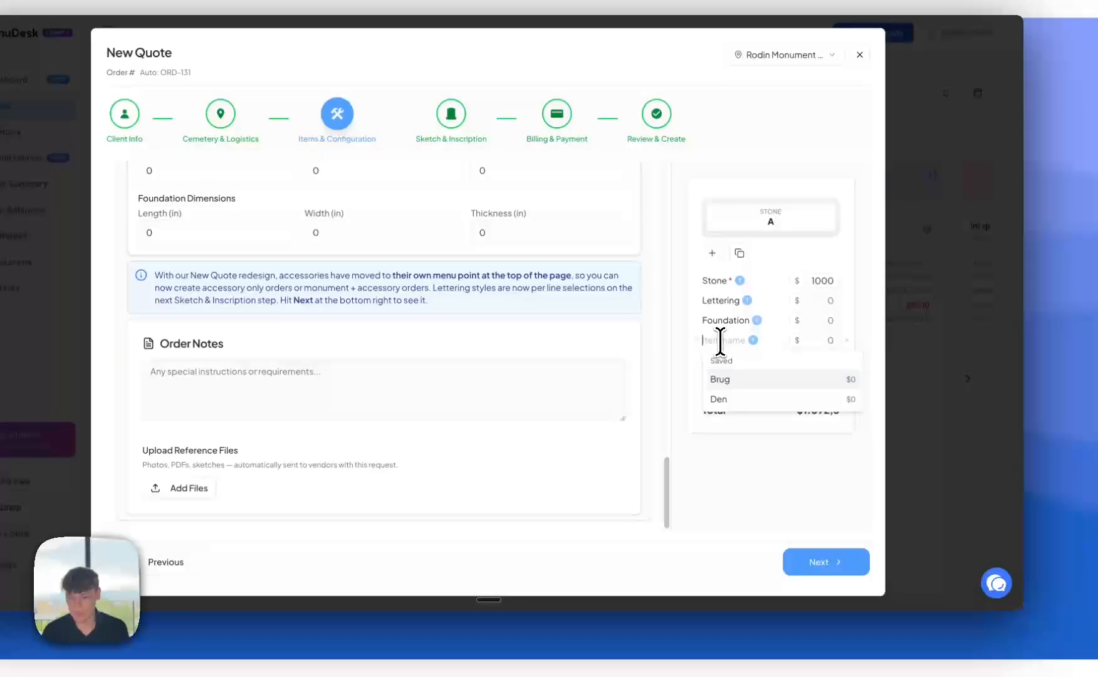
{"action": "left_click", "coordinate": [781, 474]}
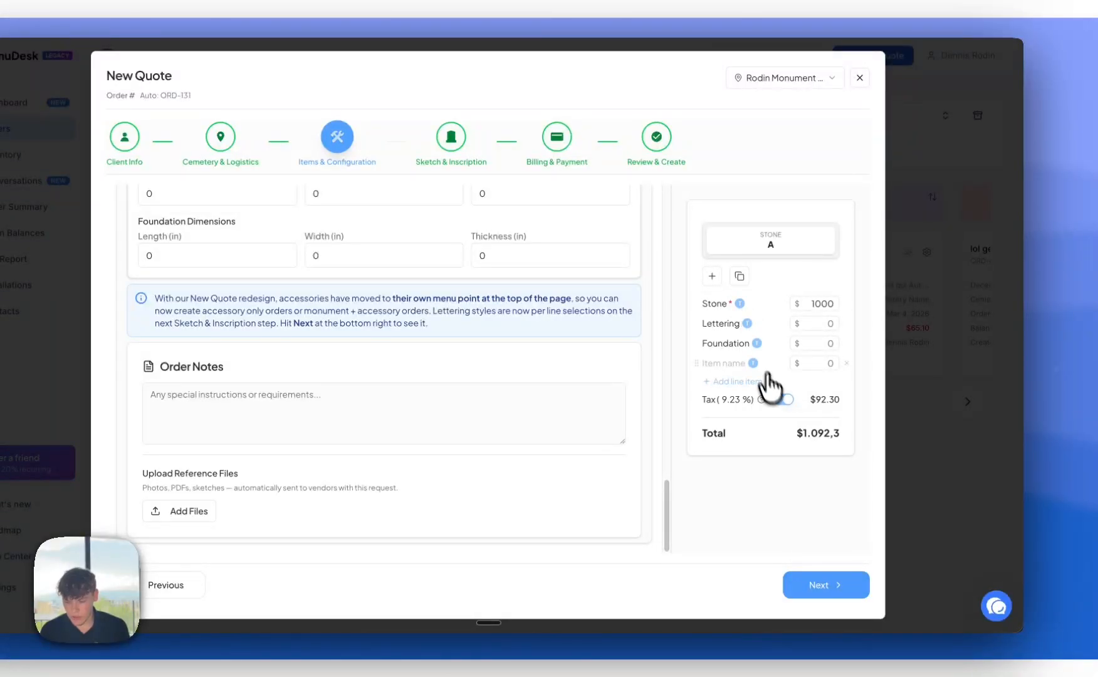
- Turn the quote's tax calculation off and back on
{"action": "left_click", "coordinate": [781, 400]}
{"action": "left_click", "coordinate": [764, 399]}
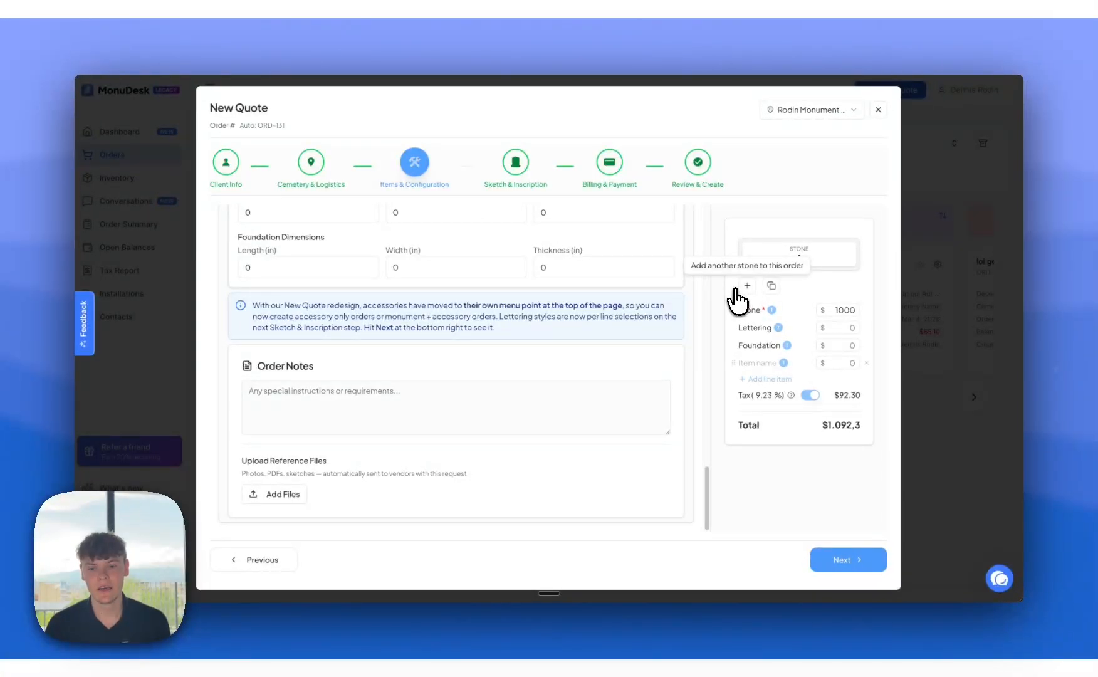
- Open the service configuration, set the service type to Lettering and look through the remaining service options
{"action": "scroll", "coordinate": [588, 306], "scroll_direction": "up", "scroll_amount": 10}
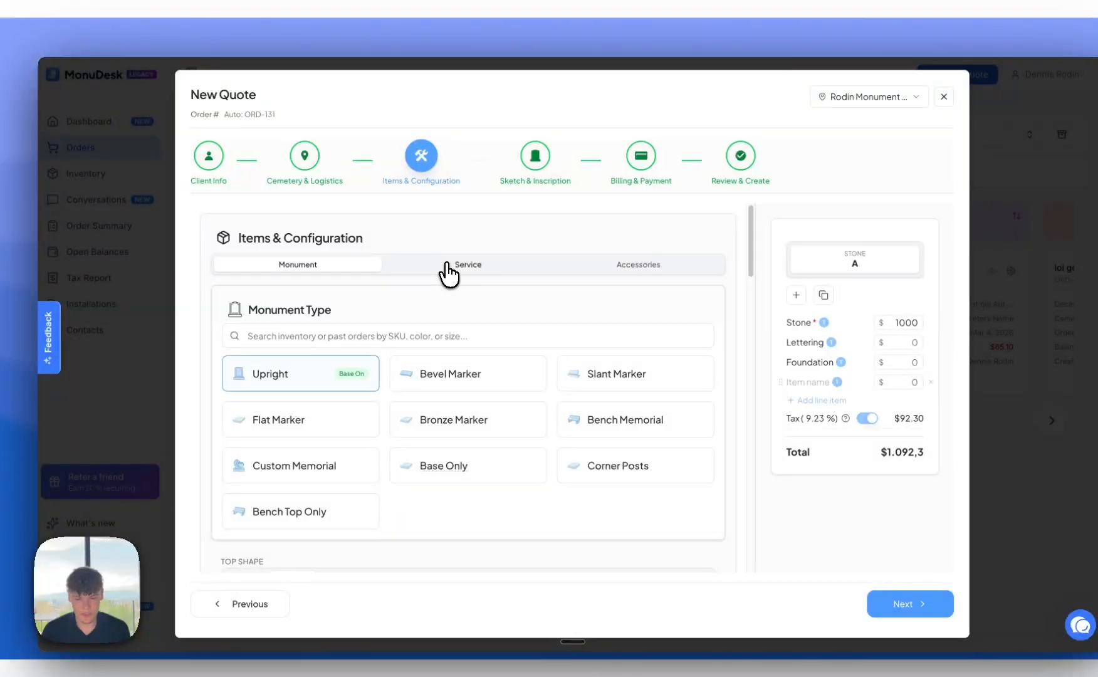
{"action": "left_click", "coordinate": [446, 269]}
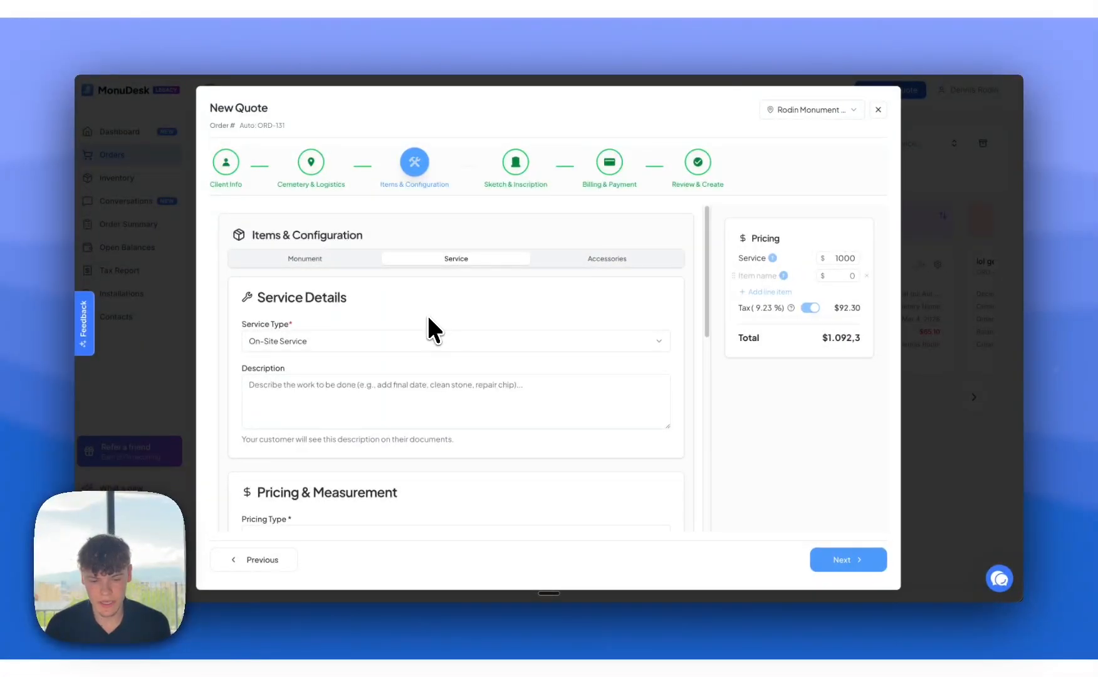
{"action": "scroll", "coordinate": [427, 317], "scroll_direction": "down", "scroll_amount": 2}
{"action": "left_click", "coordinate": [325, 261]}
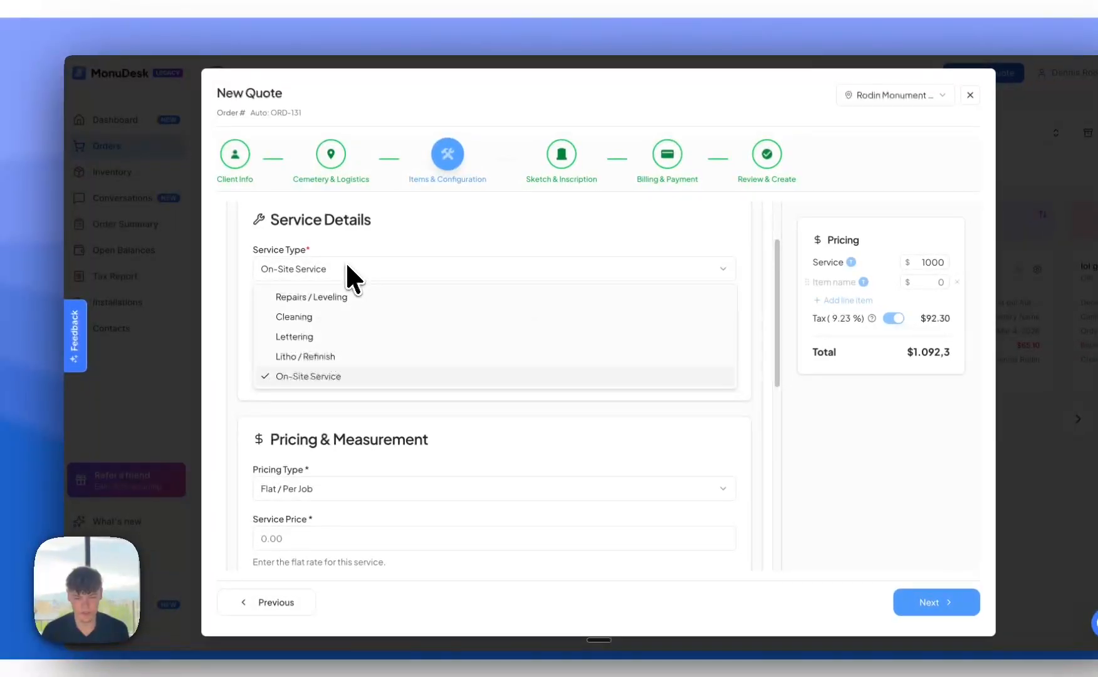
{"action": "left_click", "coordinate": [354, 336]}
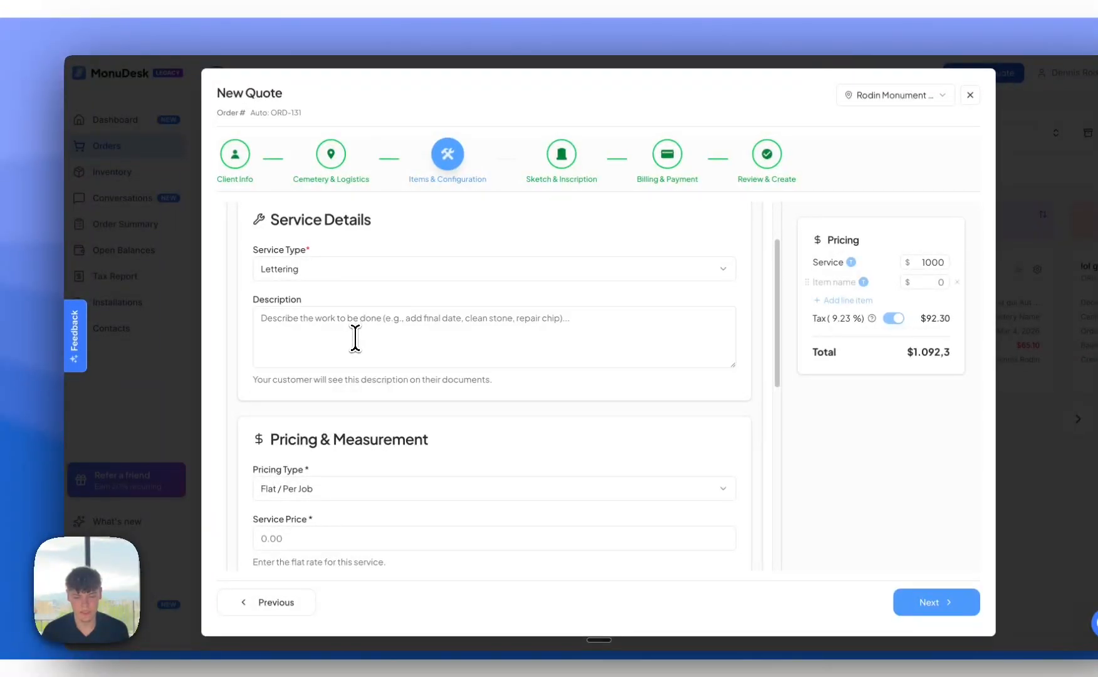
{"action": "scroll", "coordinate": [354, 339], "scroll_direction": "down", "scroll_amount": 5}
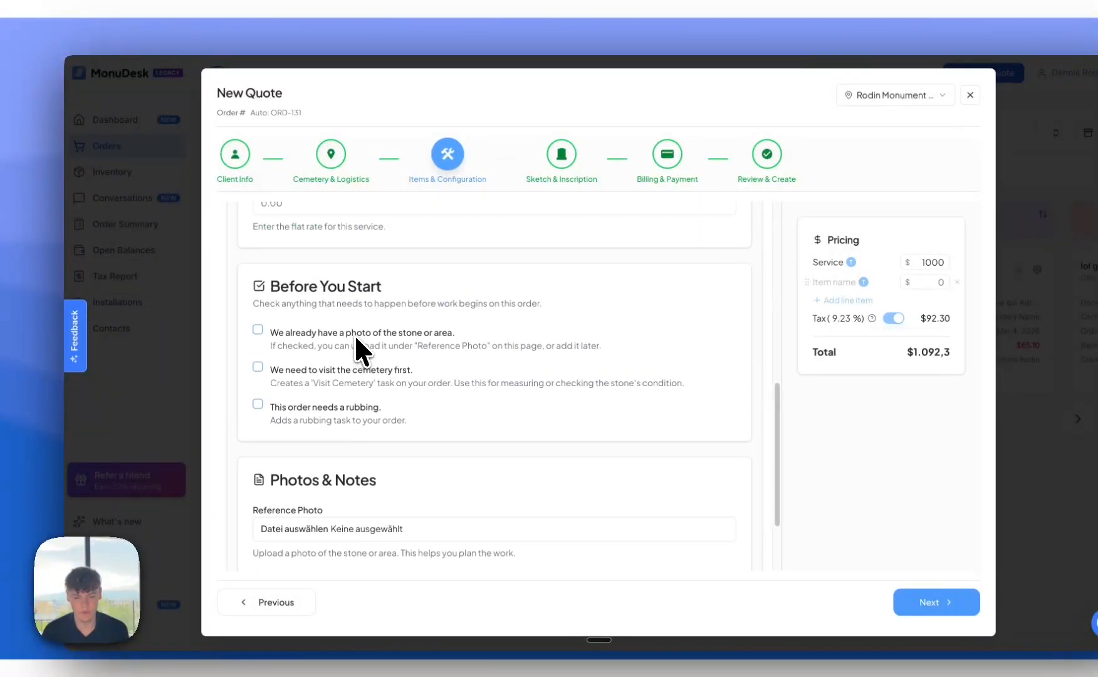
{"action": "scroll", "coordinate": [356, 338], "scroll_direction": "down", "scroll_amount": 2}
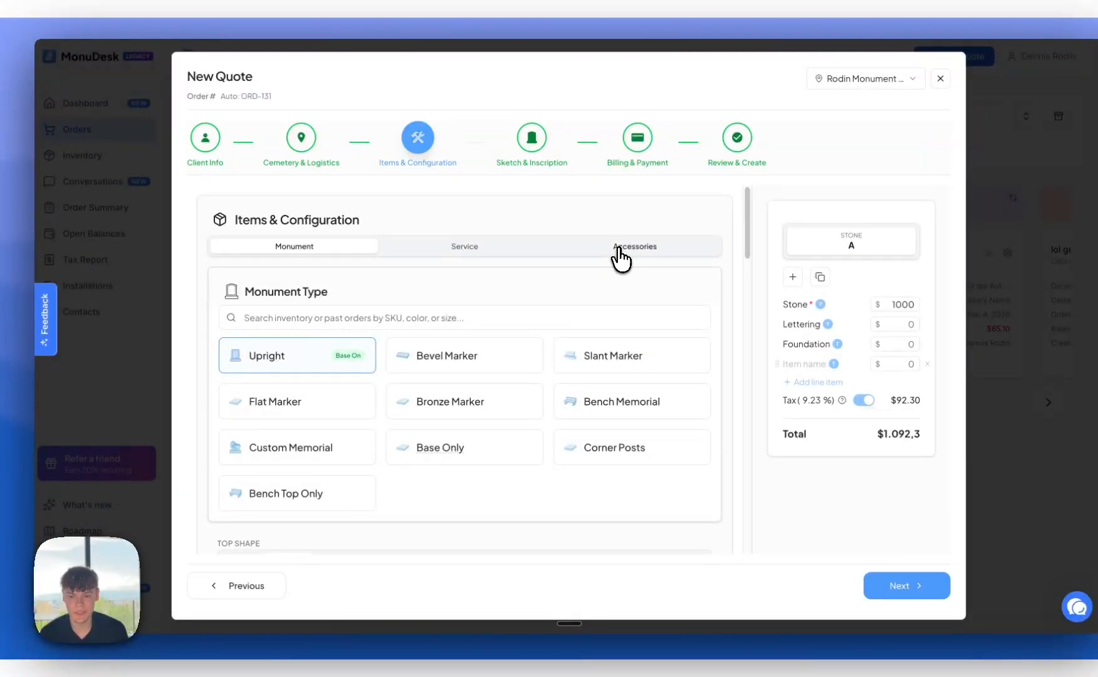
- Add a material photo to the accessories with the Rectangle shape and size 2×3
{"action": "left_click", "coordinate": [621, 258]}
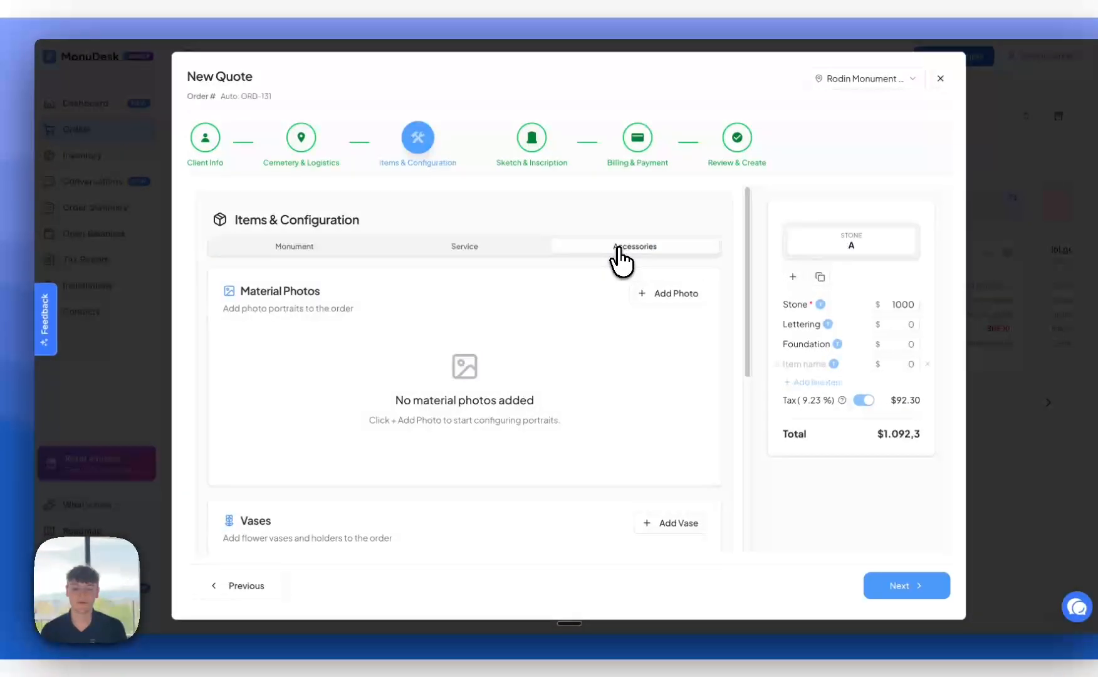
{"action": "left_click", "coordinate": [674, 293]}
{"action": "left_click", "coordinate": [349, 380]}
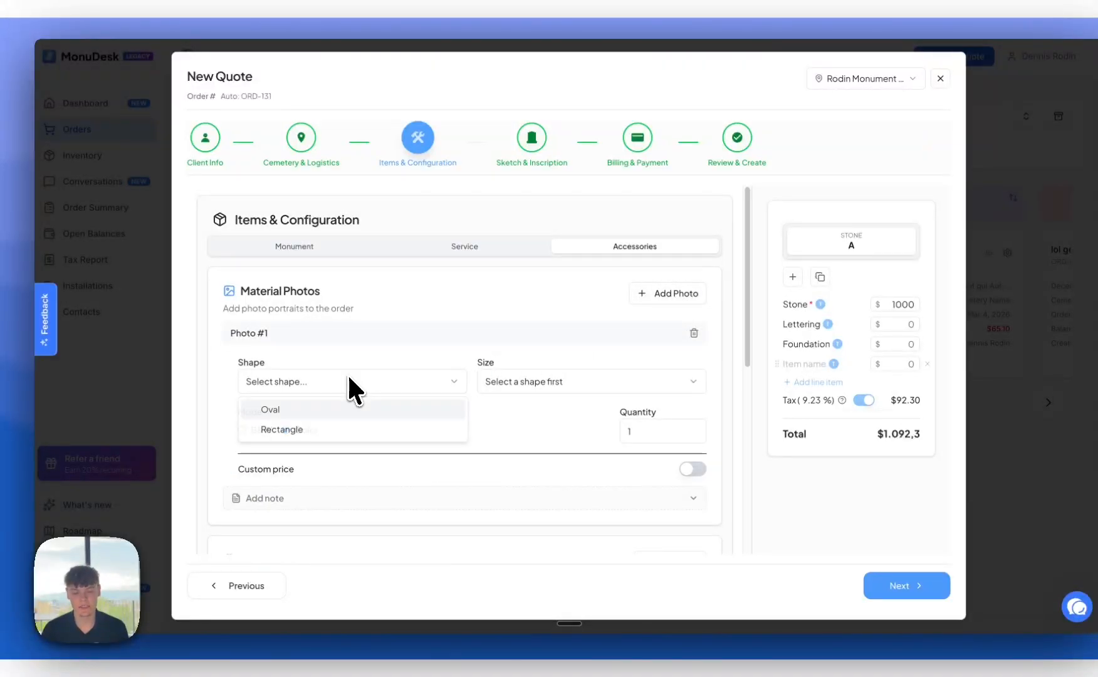
{"action": "left_click", "coordinate": [294, 428]}
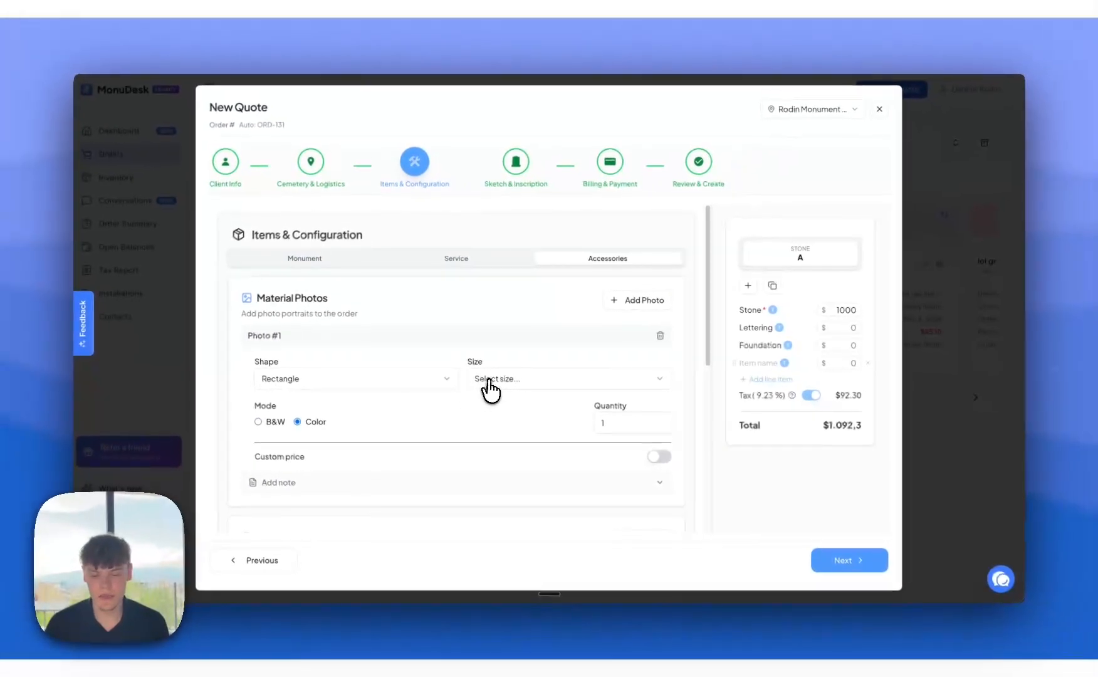
{"action": "left_click", "coordinate": [491, 382]}
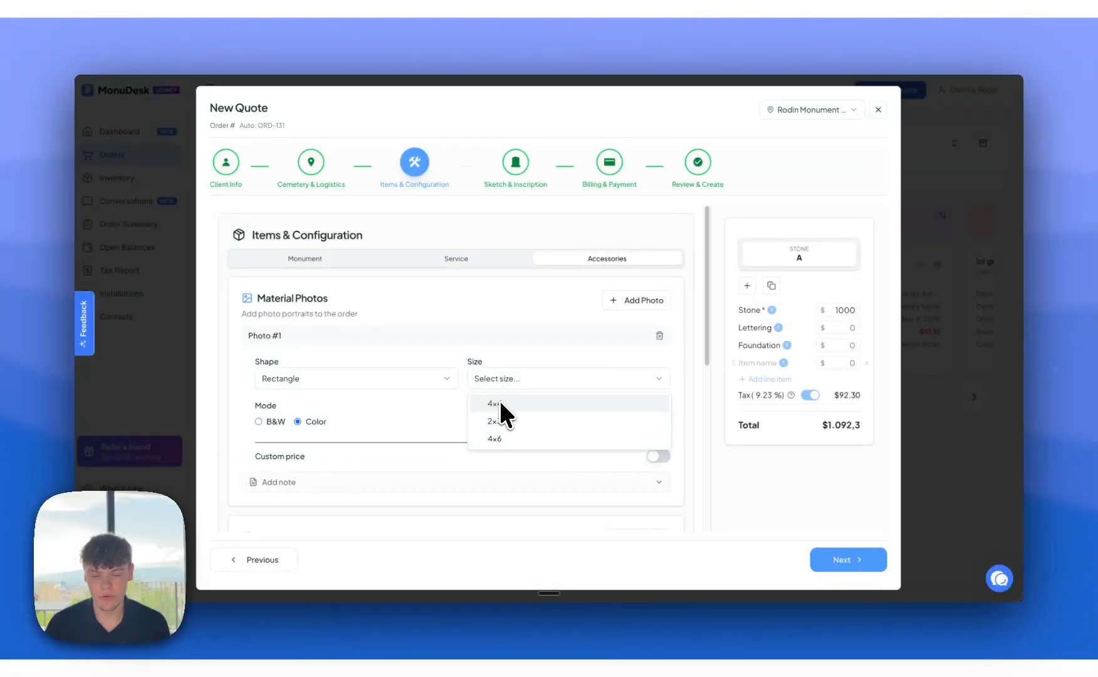
{"action": "left_click", "coordinate": [499, 401]}
{"action": "left_click", "coordinate": [508, 392]}
{"action": "left_click", "coordinate": [510, 418]}
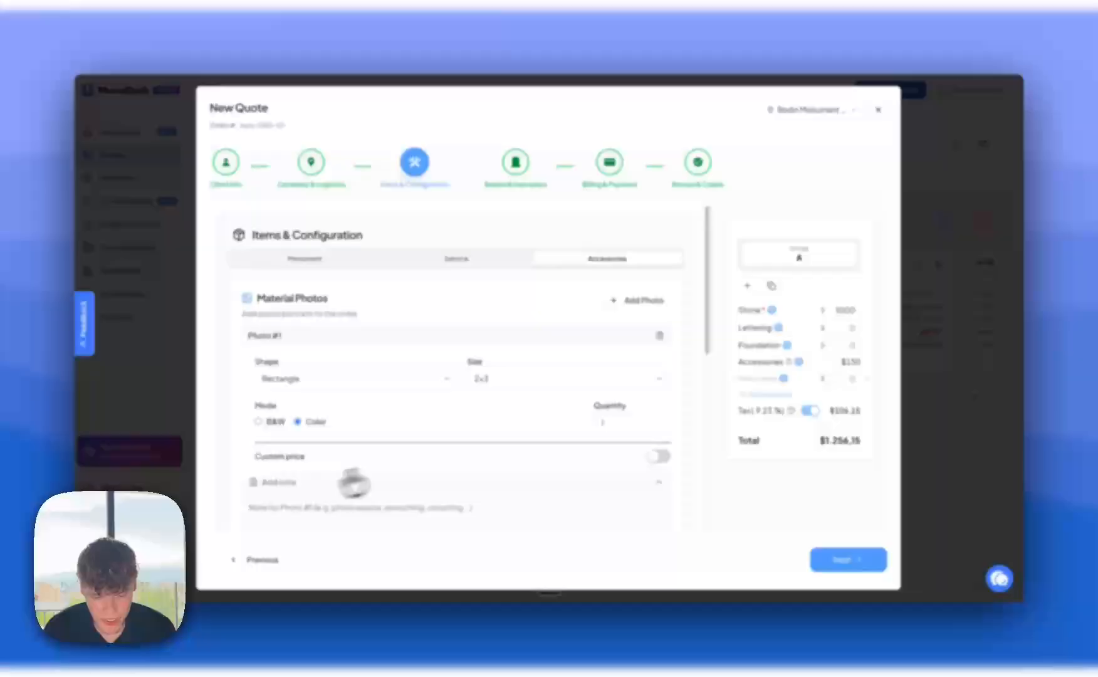
- Add a vase entry to the quote's accessories
{"action": "scroll", "coordinate": [289, 490], "scroll_direction": "down", "scroll_amount": 2}
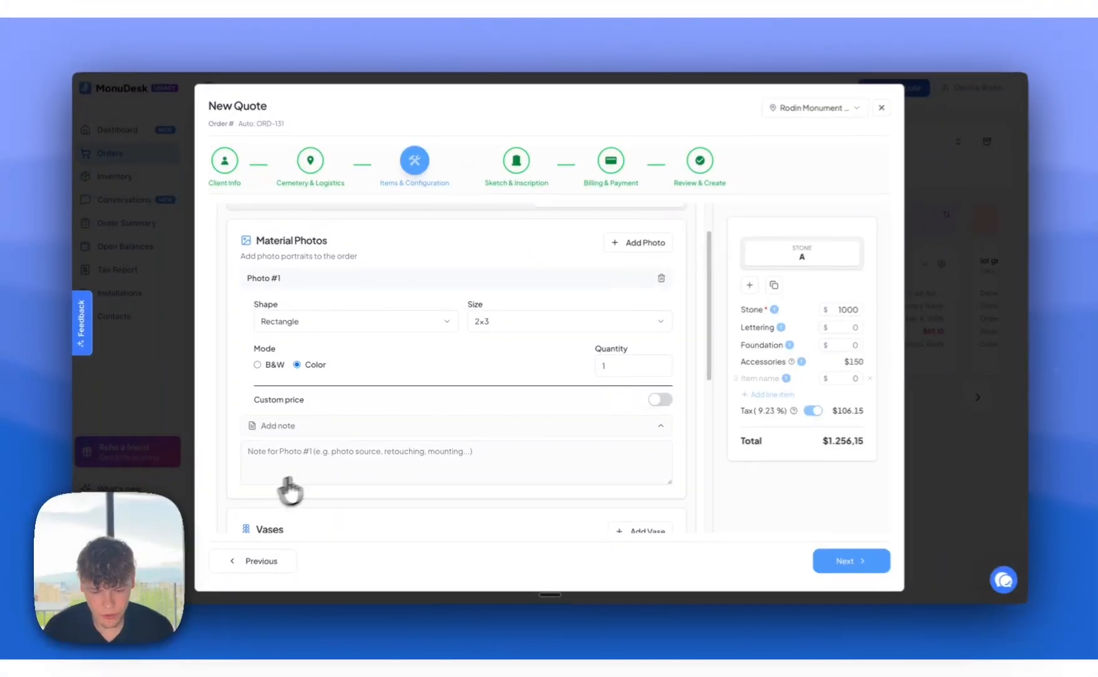
{"action": "scroll", "coordinate": [269, 370], "scroll_direction": "down", "scroll_amount": 2}
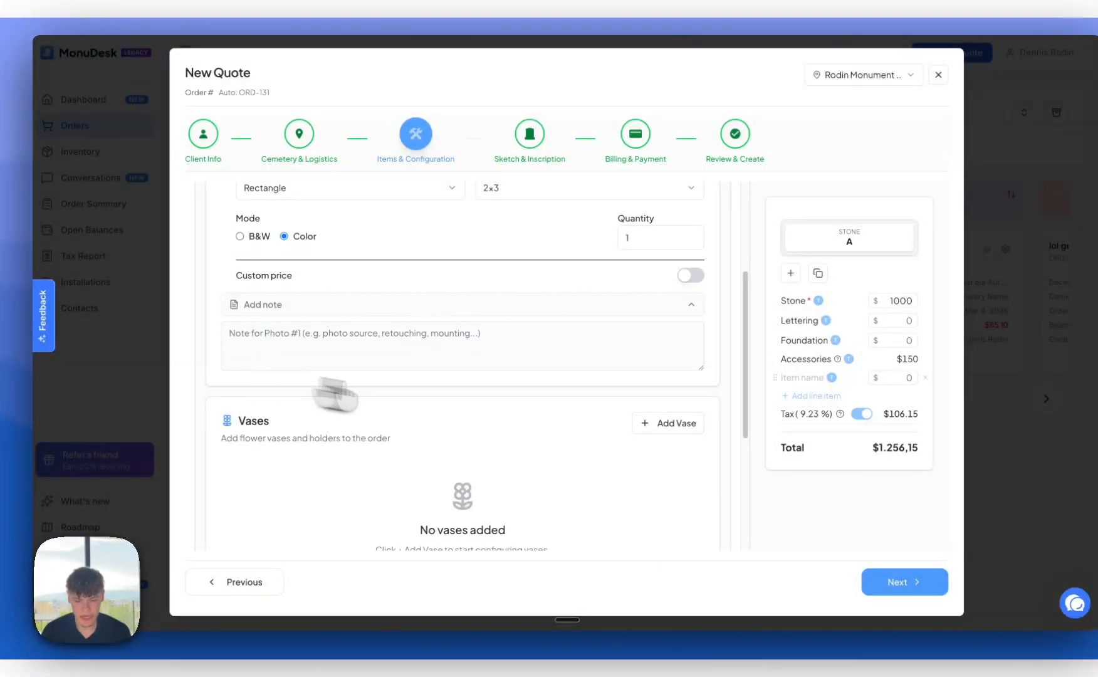
{"action": "scroll", "coordinate": [641, 421], "scroll_direction": "up", "scroll_amount": 1}
{"action": "scroll", "coordinate": [640, 432], "scroll_direction": "up", "scroll_amount": 2}
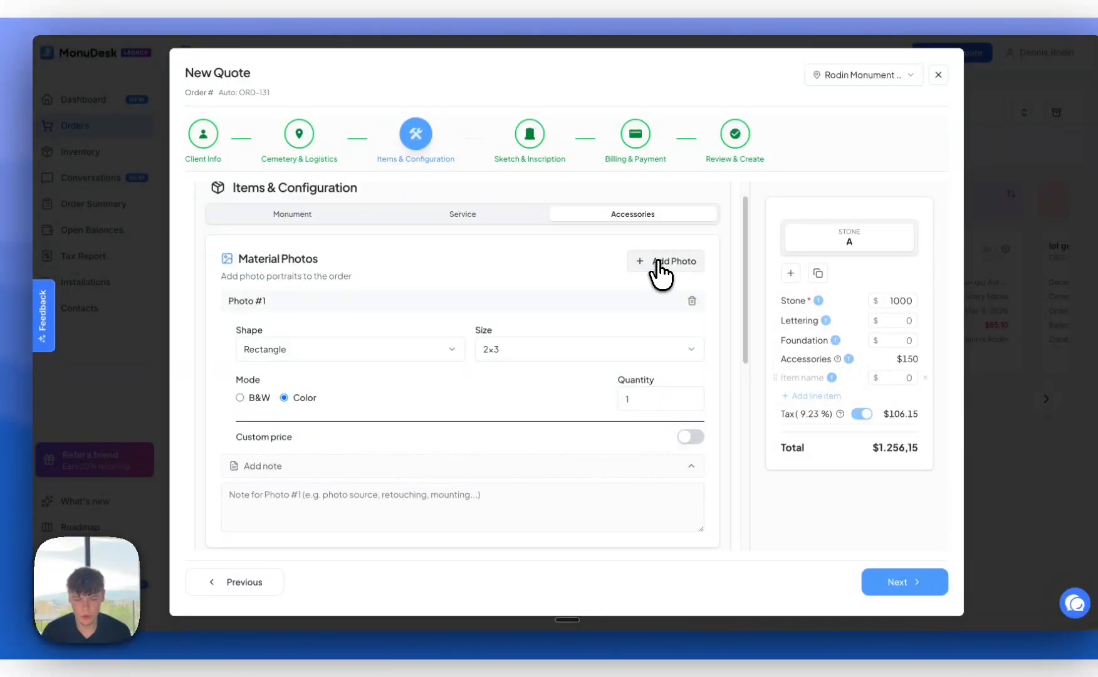
{"action": "scroll", "coordinate": [639, 313], "scroll_direction": "down", "scroll_amount": 4}
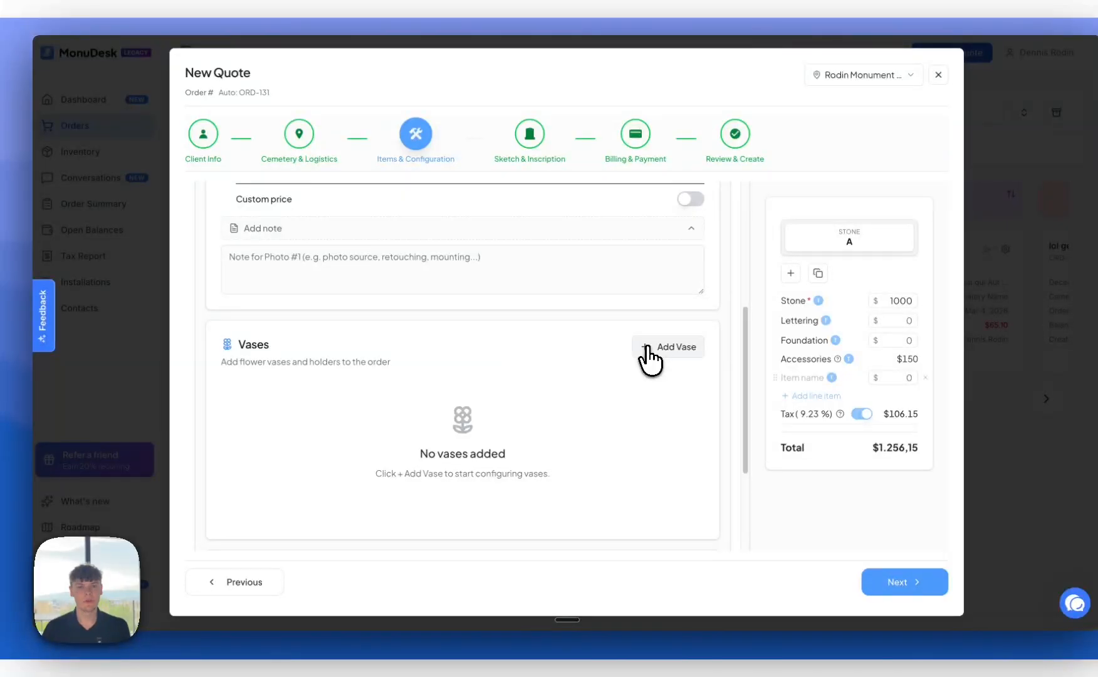
{"action": "left_click", "coordinate": [652, 347]}
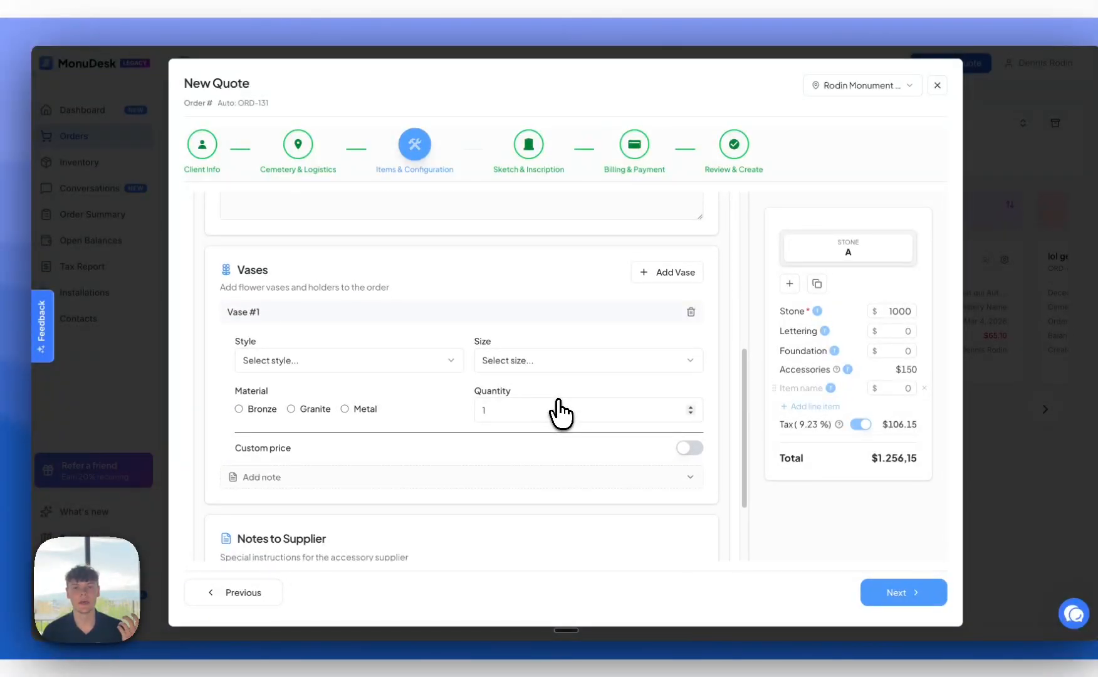
- Return to the monument configuration, continue to the Sketch & Inscription stage and enter the first decedent's given name
{"action": "scroll", "coordinate": [560, 413], "scroll_direction": "up", "scroll_amount": 5}
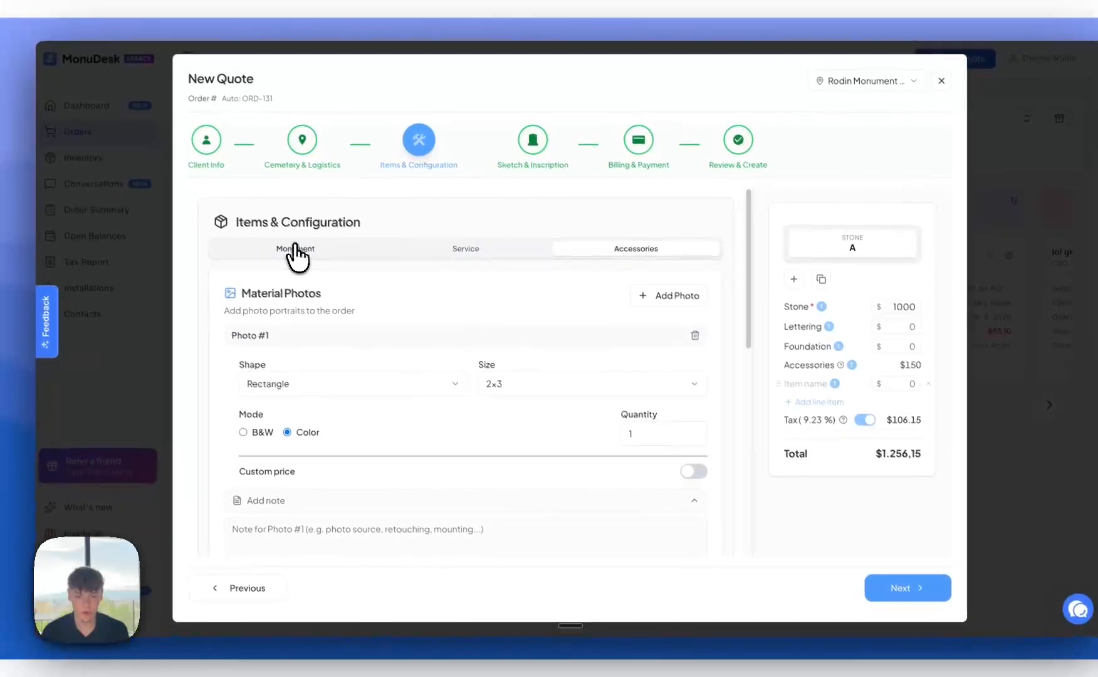
{"action": "left_click", "coordinate": [295, 249]}
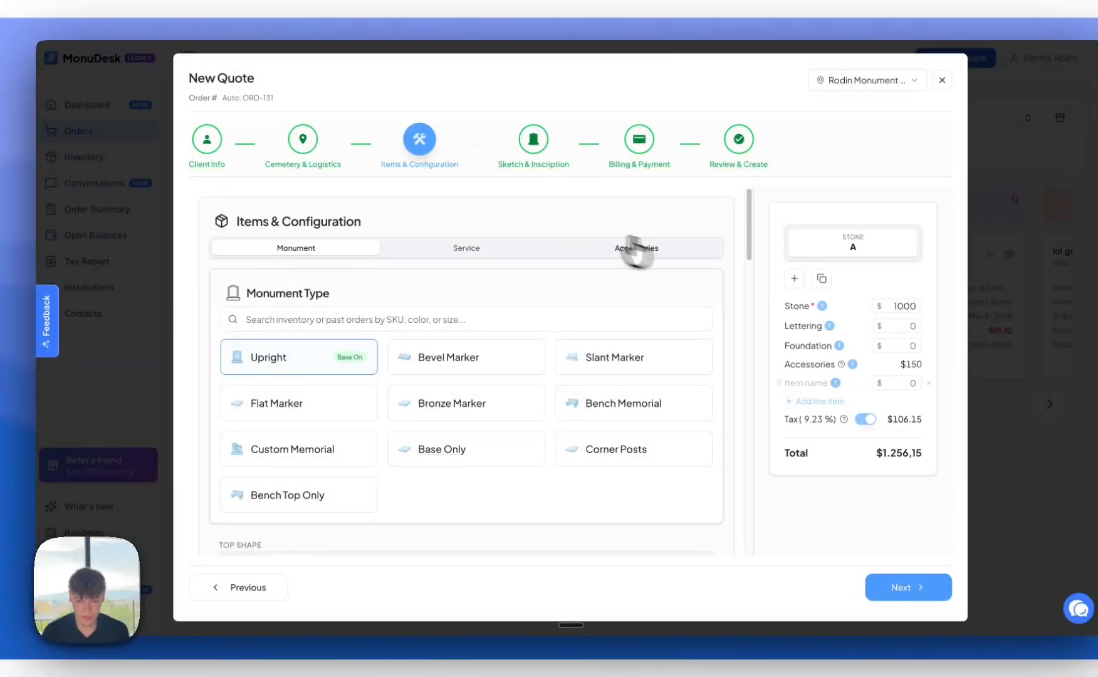
{"action": "scroll", "coordinate": [409, 392], "scroll_direction": "down", "scroll_amount": 4}
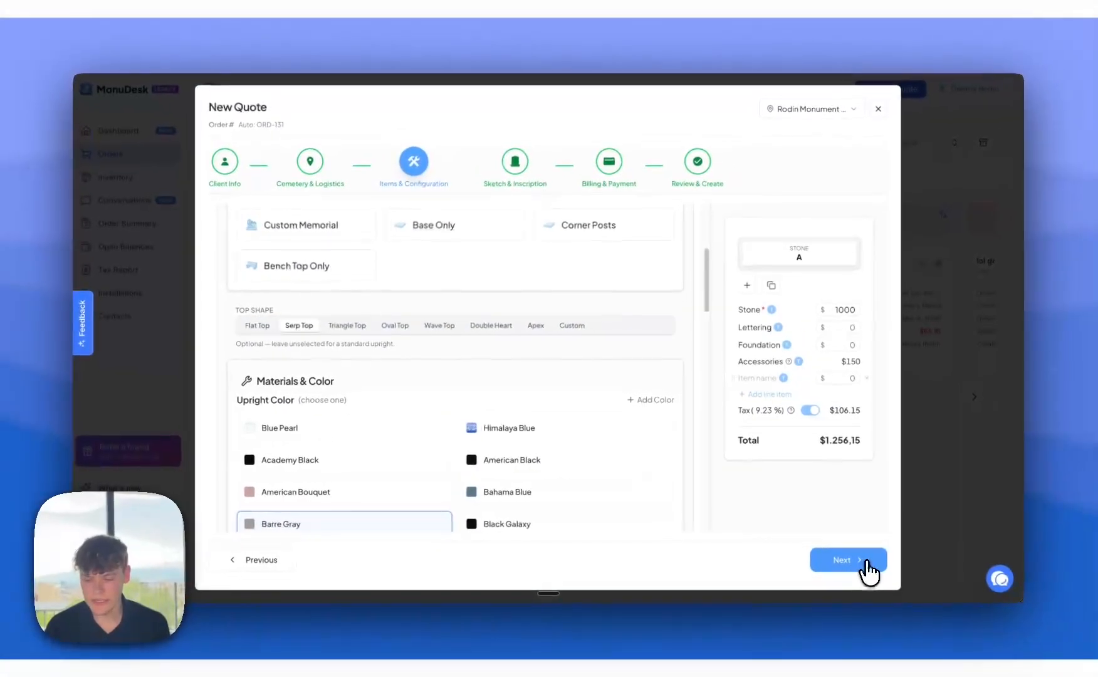
{"action": "left_click", "coordinate": [883, 568]}
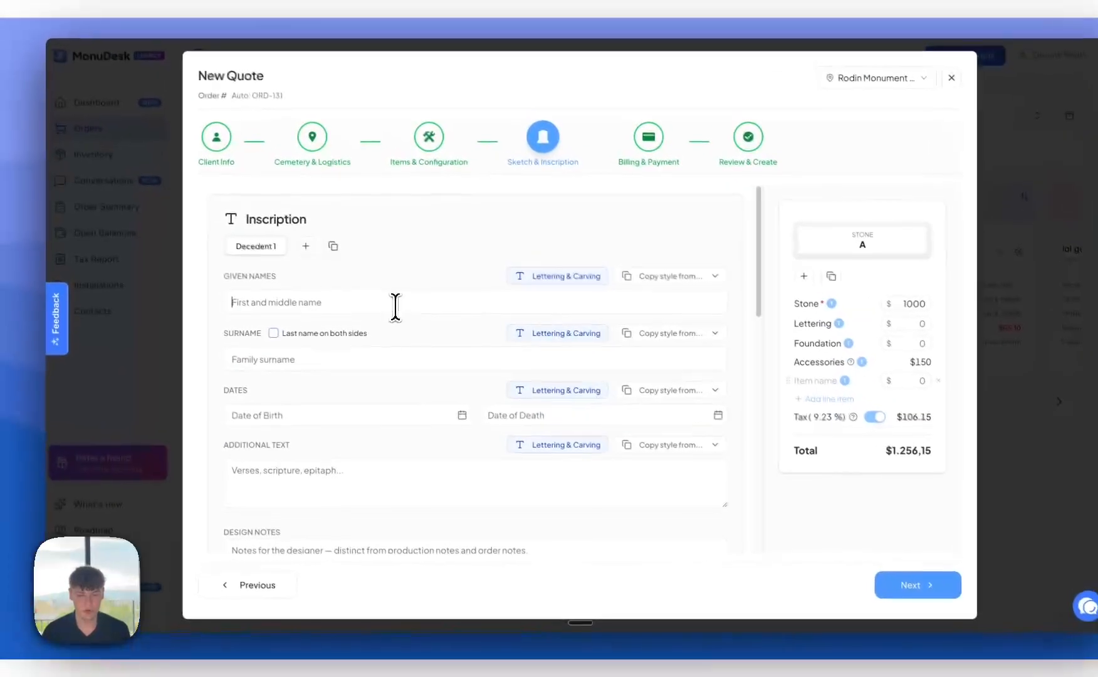
{"action": "type", "text": "Dennis"}
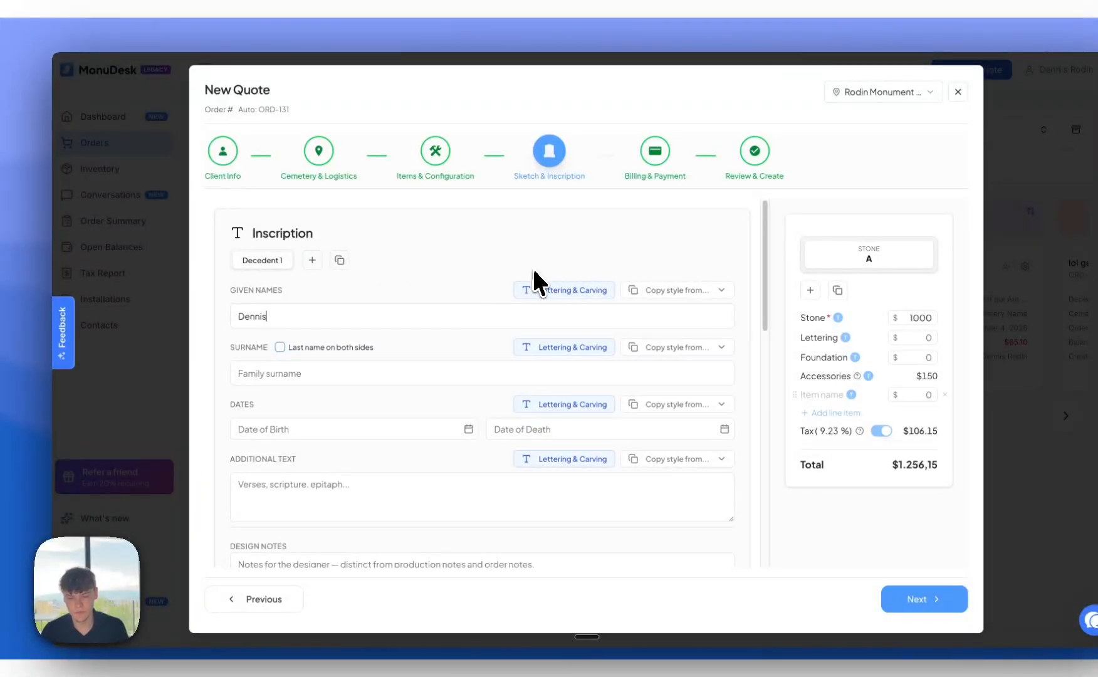
- Enter the decedent's surname and try the Sunk (V-Sunk) and Raised Lettering styles on the given names
{"action": "left_click", "coordinate": [304, 379]}
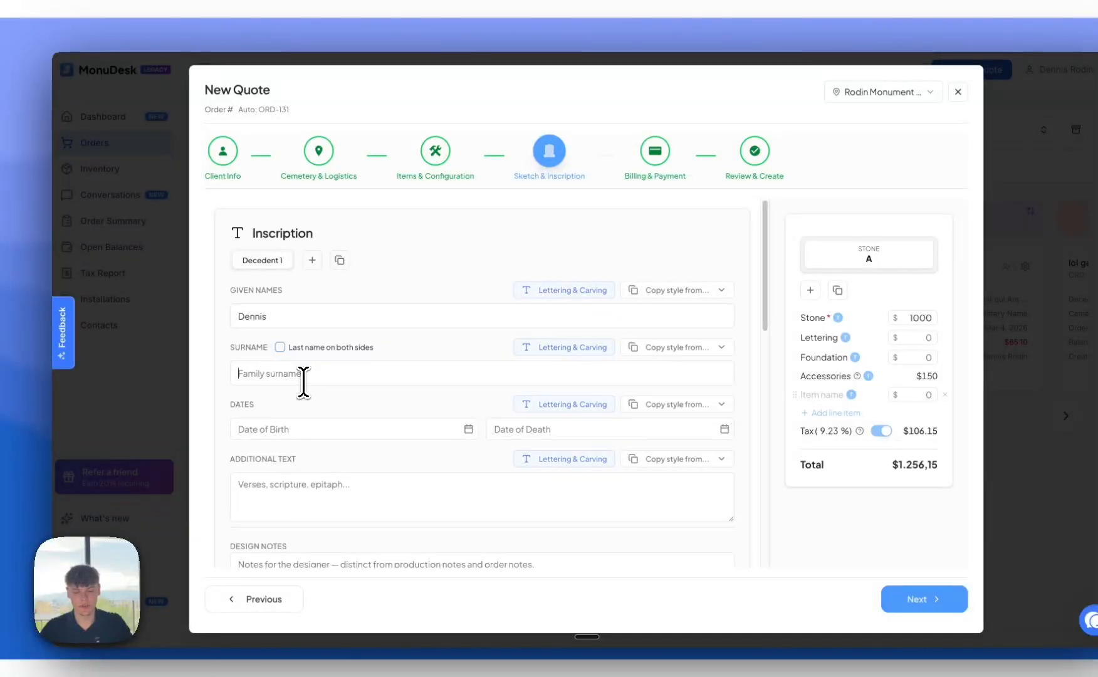
{"action": "left_click", "coordinate": [551, 289]}
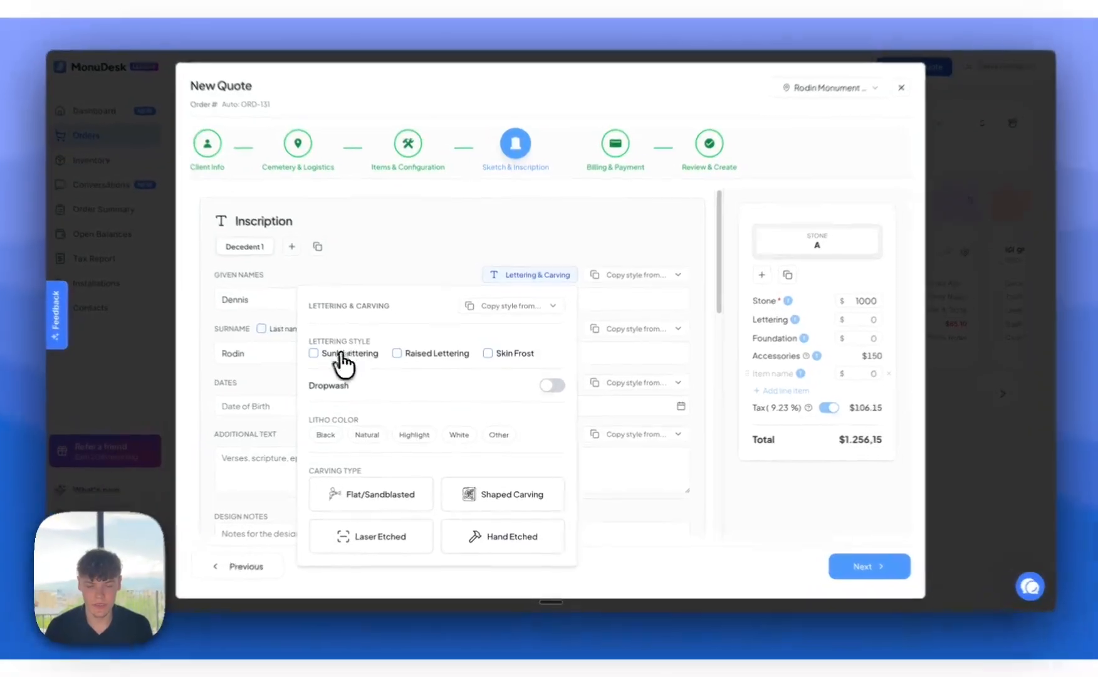
{"action": "left_click", "coordinate": [341, 354]}
{"action": "left_click", "coordinate": [390, 374]}
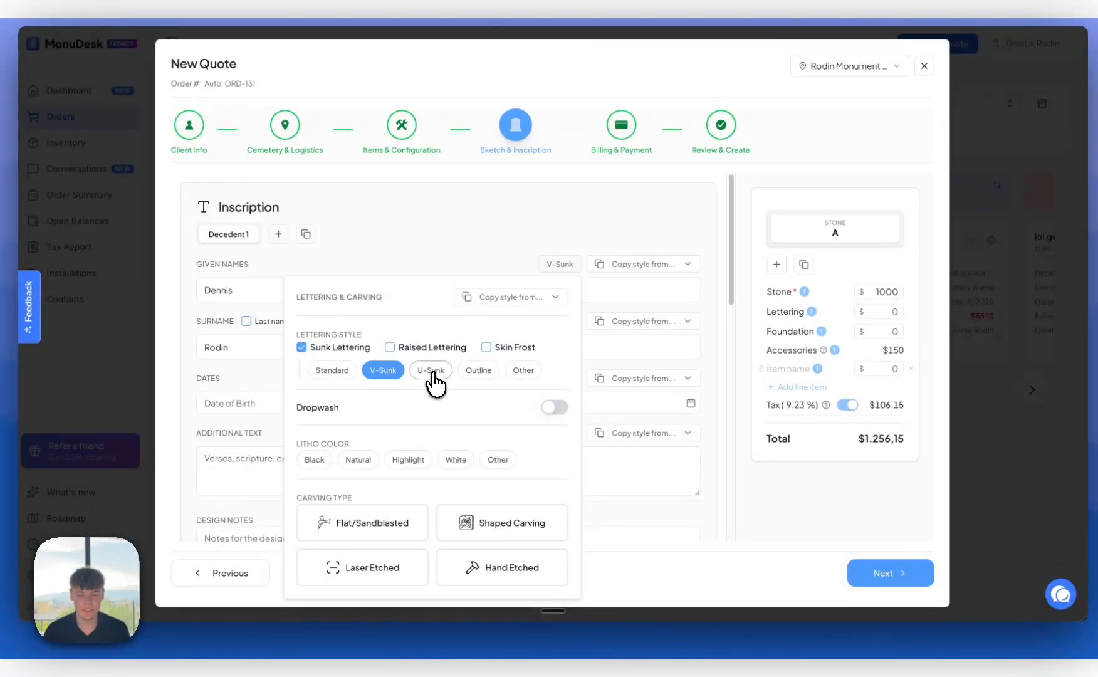
{"action": "left_click", "coordinate": [431, 370]}
{"action": "left_click", "coordinate": [420, 348]}
{"action": "left_click", "coordinate": [353, 348]}
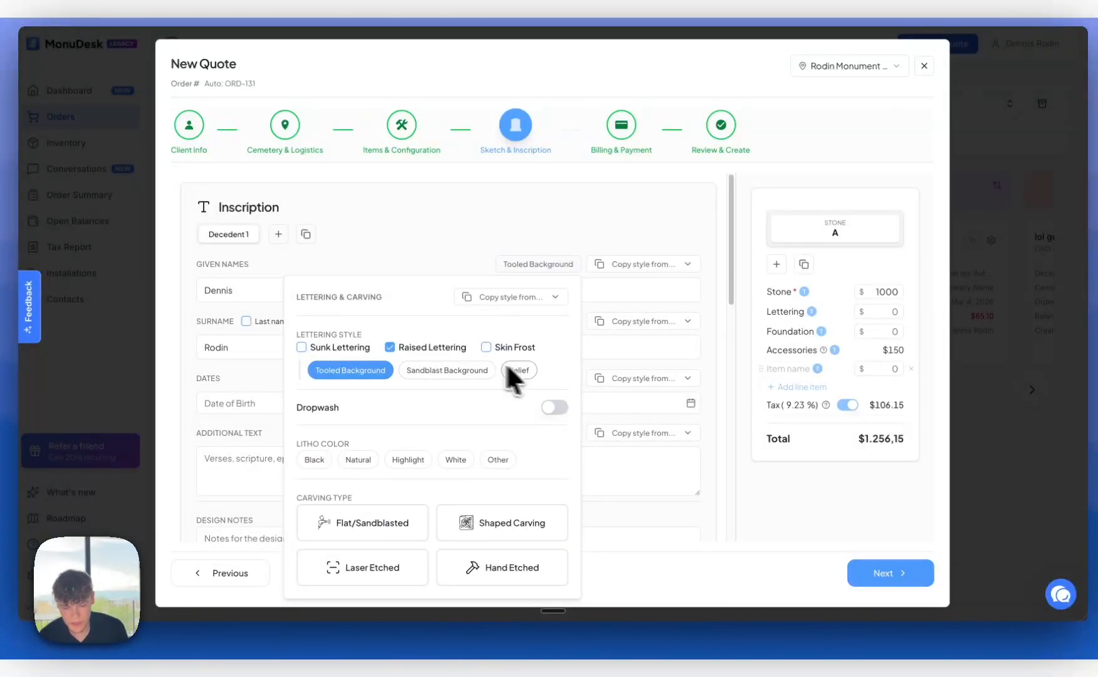
{"action": "left_click", "coordinate": [431, 348]}
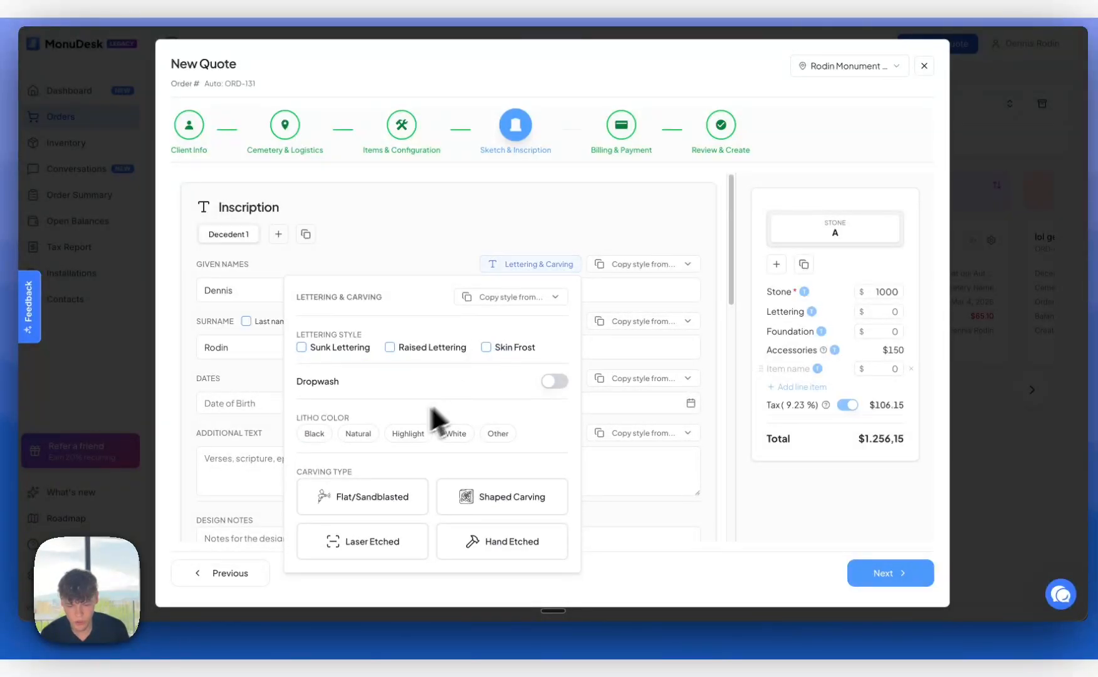
- Set the given names' litho color to White and the carving type to Shaped Carving
{"action": "left_click", "coordinate": [456, 432]}
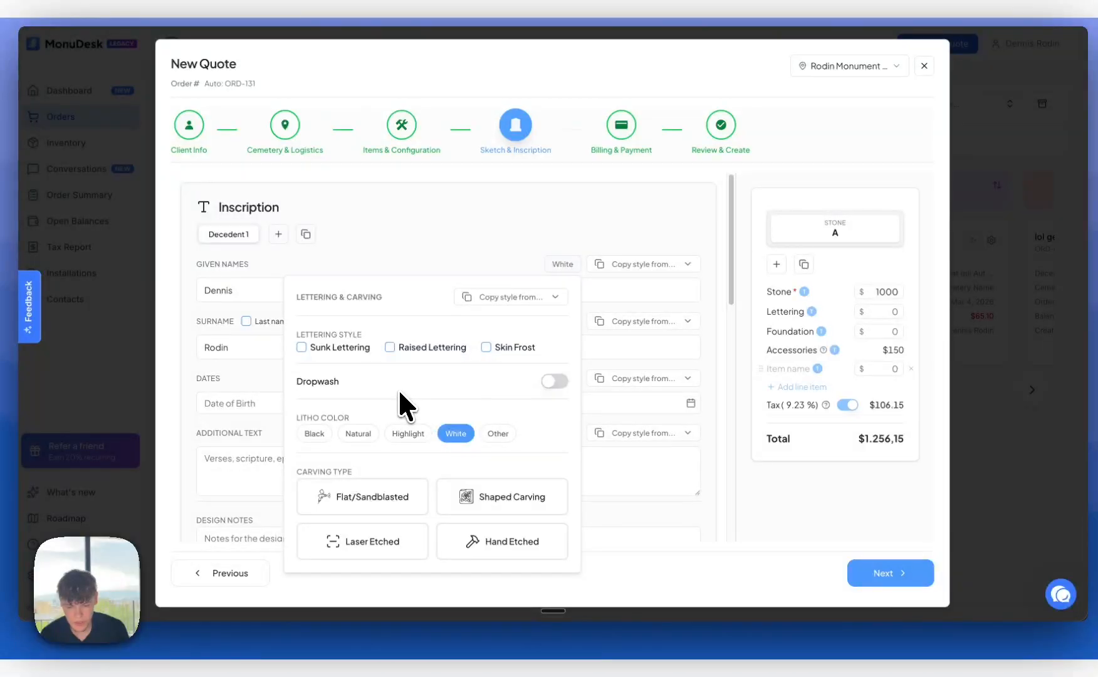
{"action": "left_click", "coordinate": [343, 543]}
{"action": "left_click", "coordinate": [503, 497]}
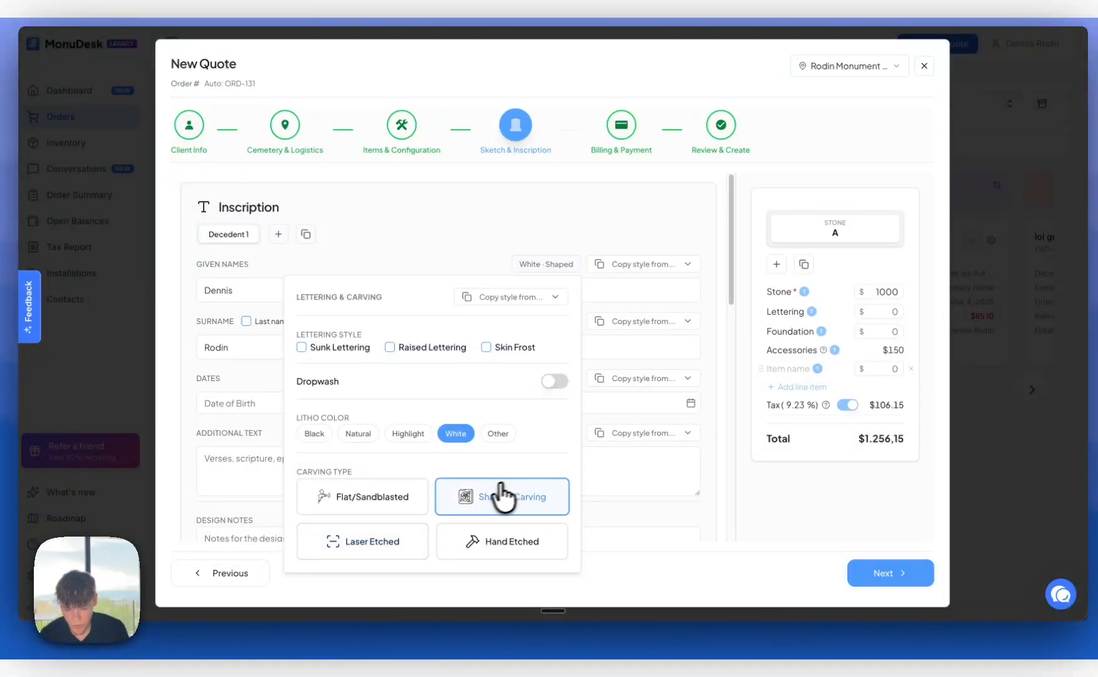
{"action": "left_click", "coordinate": [724, 479]}
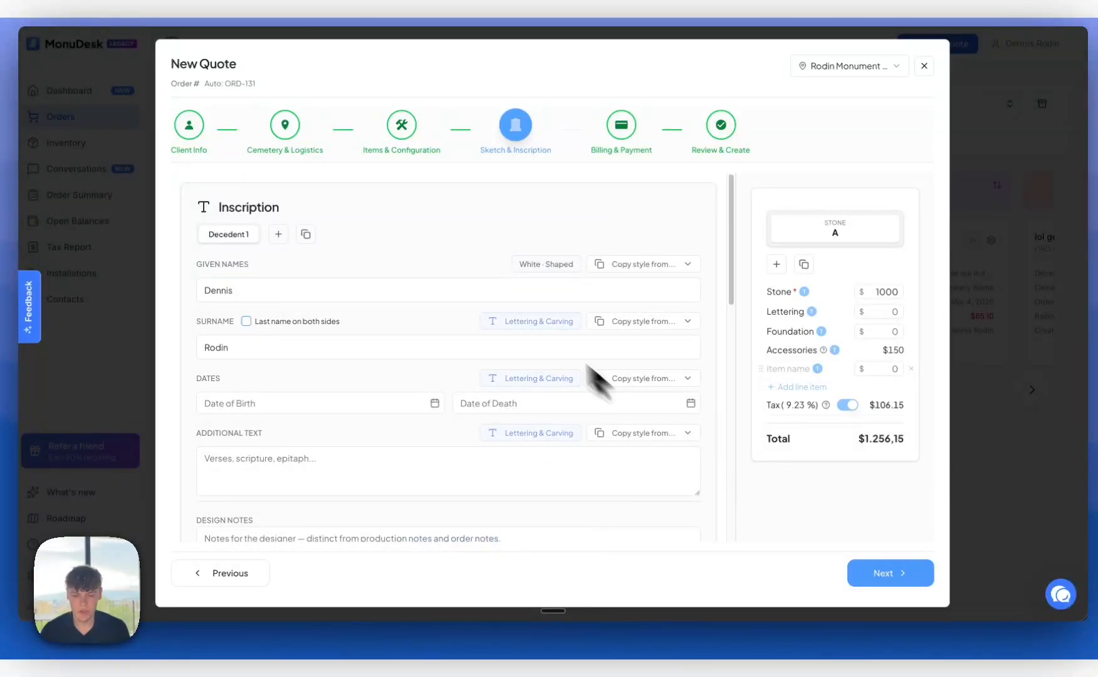
- Give the given names Sunk Lettering with the V-Sunk style
{"action": "left_click", "coordinate": [540, 265]}
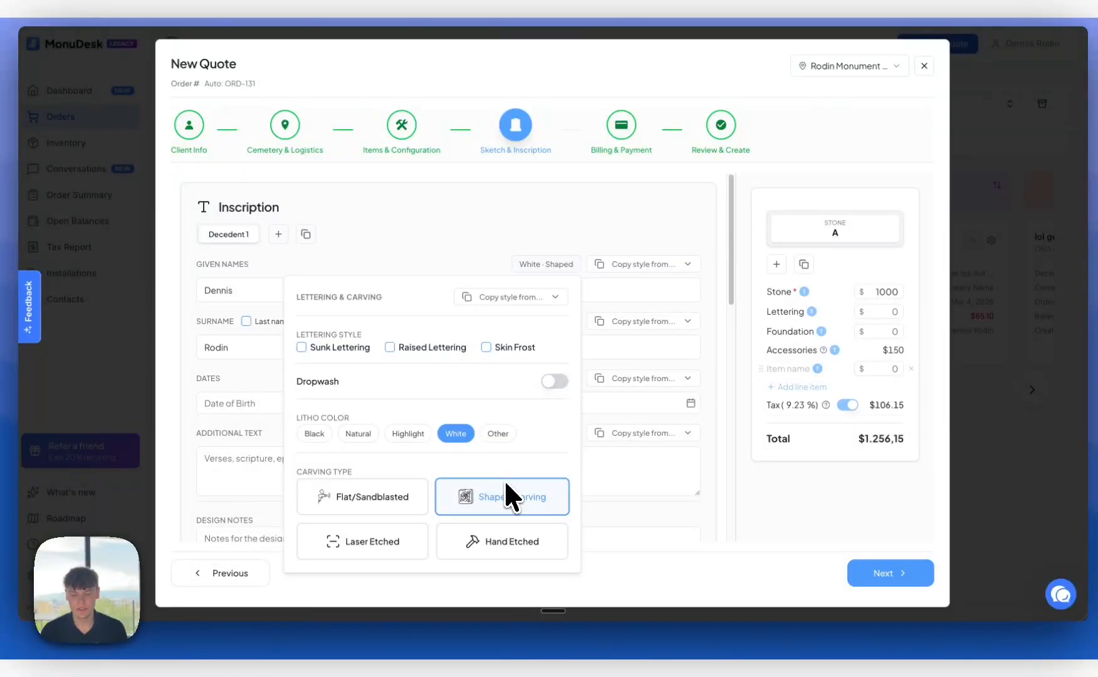
{"action": "left_click", "coordinate": [338, 348]}
{"action": "left_click", "coordinate": [380, 371]}
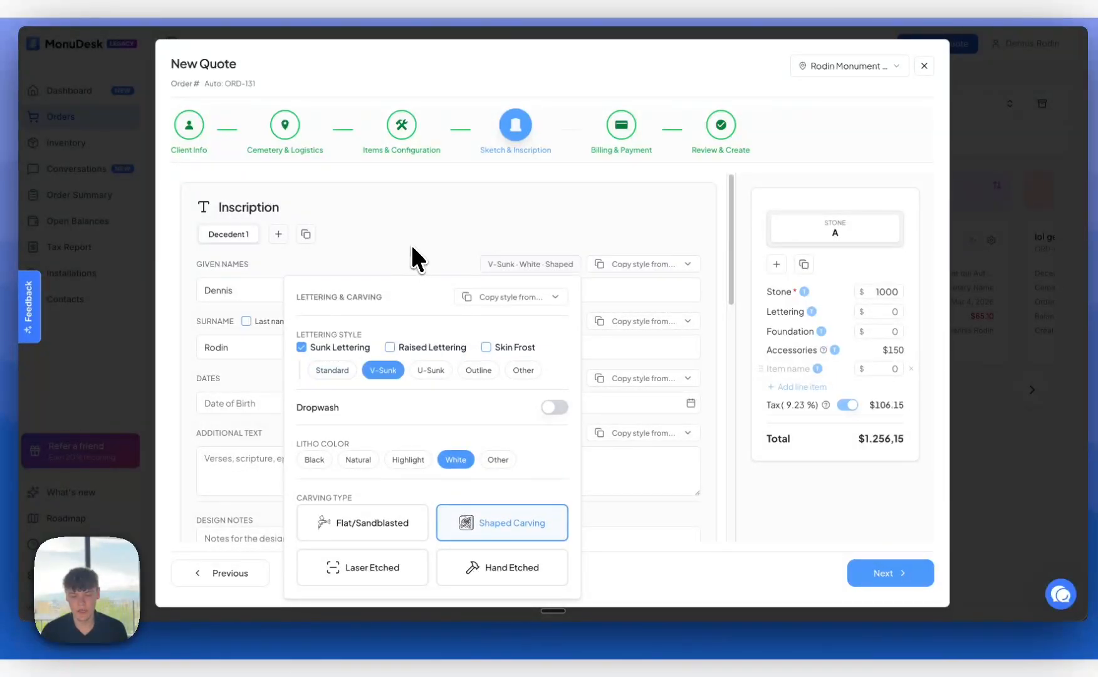
{"action": "left_click", "coordinate": [415, 258]}
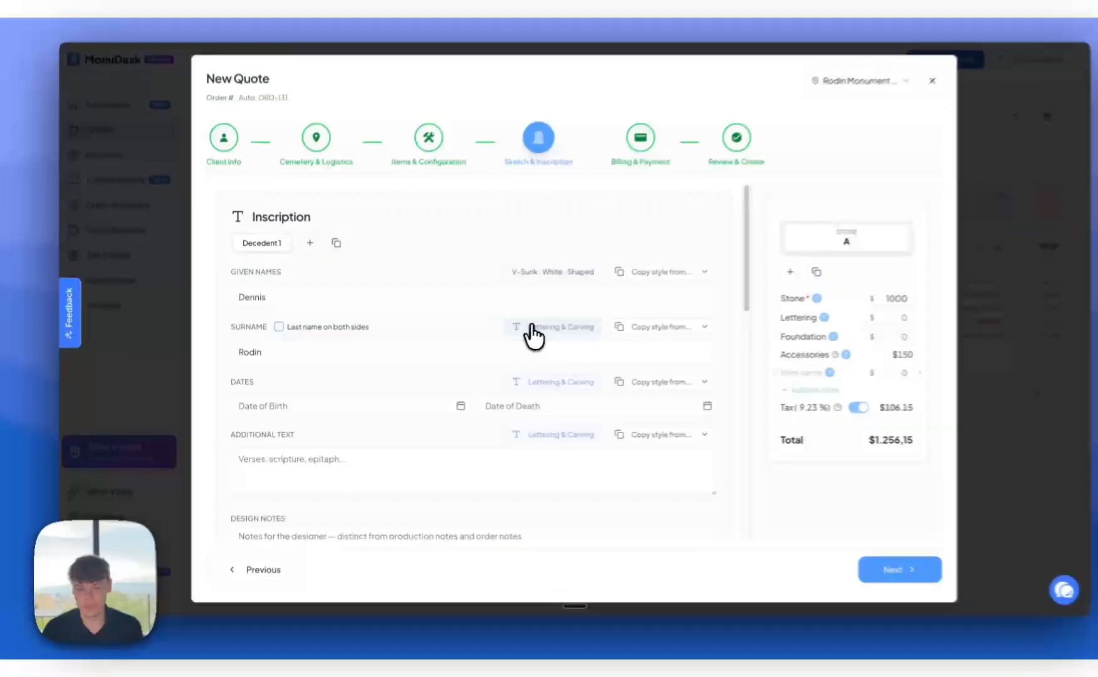
- Copy the given names' lettering and carving style to the surname and the dates
{"action": "left_click", "coordinate": [532, 328]}
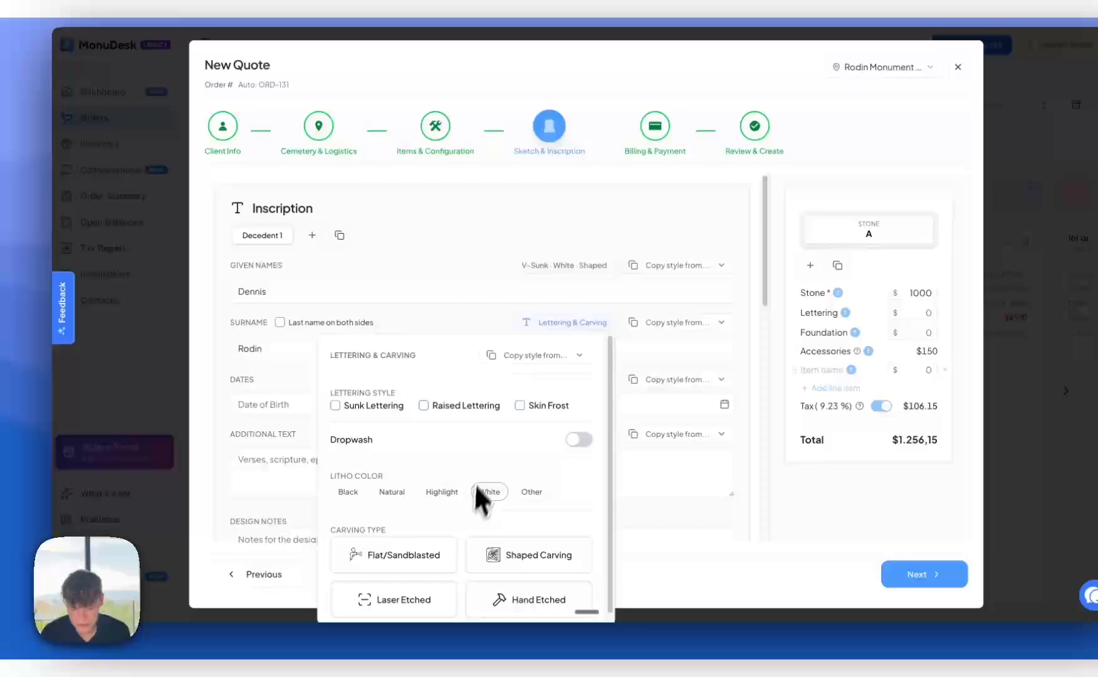
{"action": "left_click", "coordinate": [485, 274]}
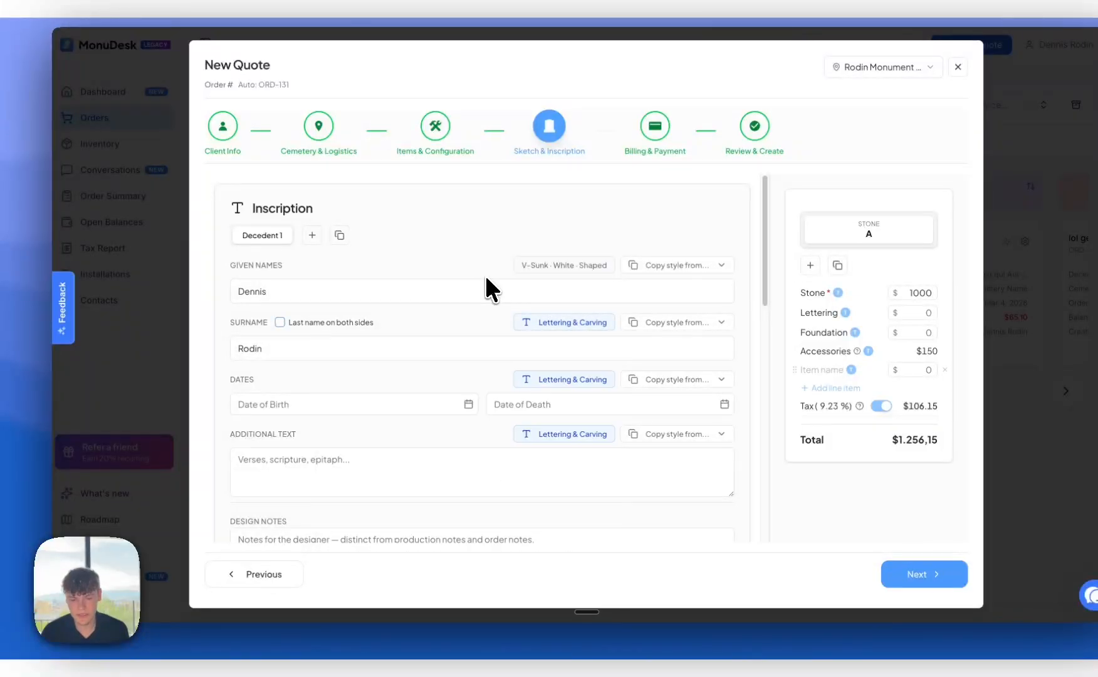
{"action": "left_click", "coordinate": [677, 326]}
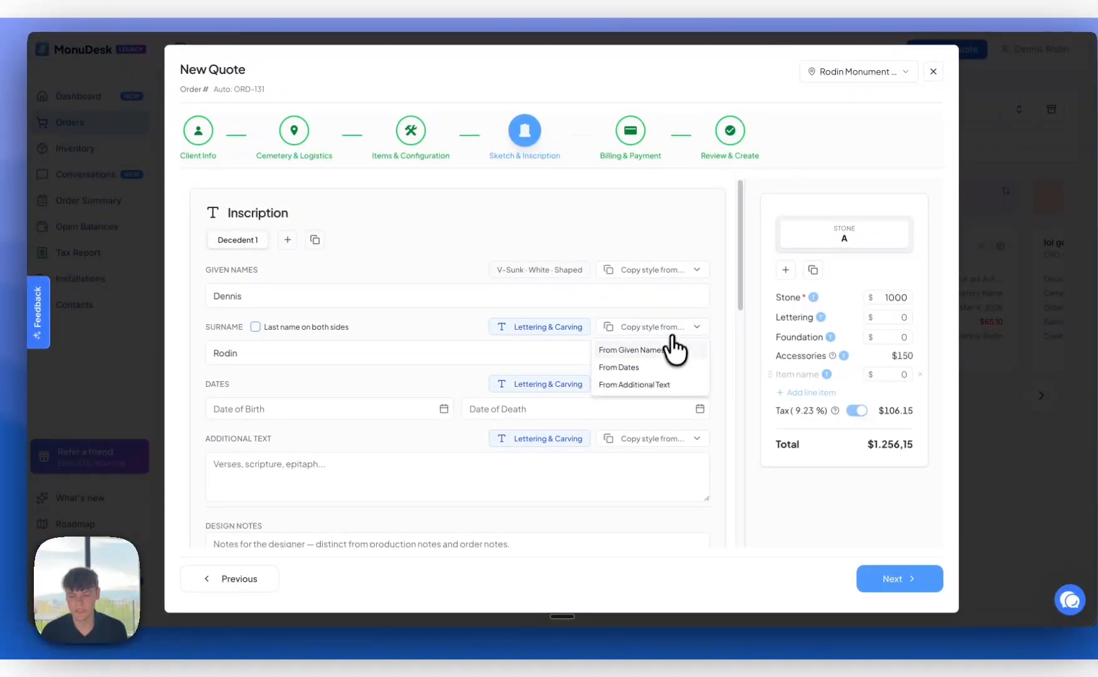
{"action": "left_click", "coordinate": [646, 350]}
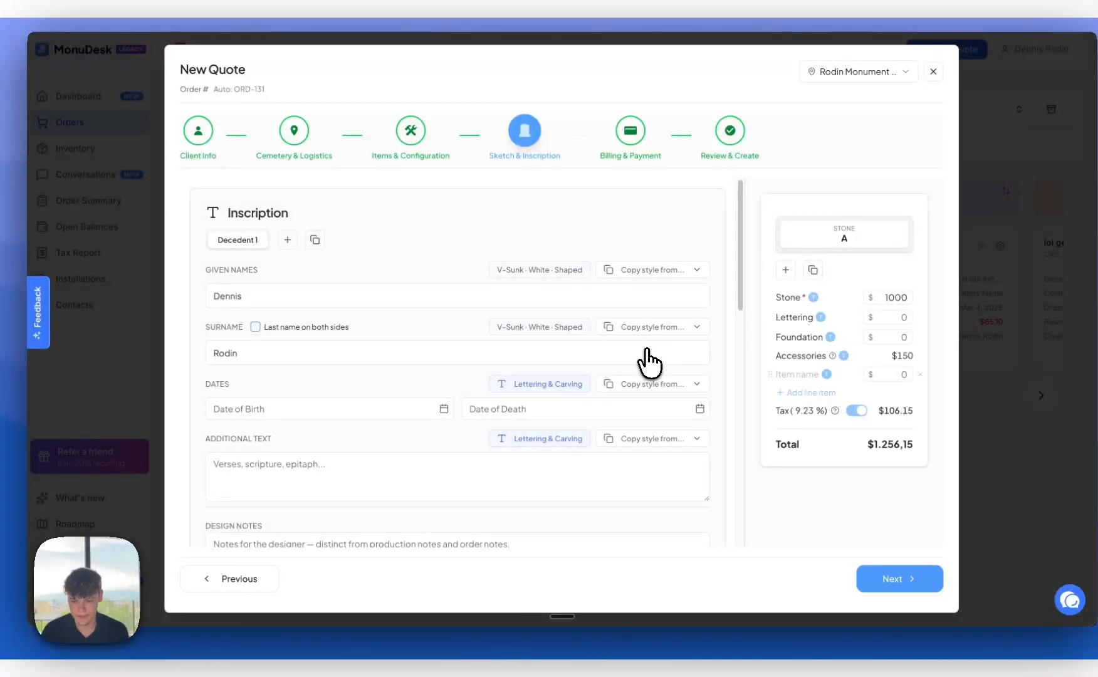
{"action": "left_click", "coordinate": [644, 383]}
{"action": "left_click", "coordinate": [644, 407]}
- Add a monument shape to the front sketch, select it together with the name text and reposition both
{"action": "scroll", "coordinate": [361, 392], "scroll_direction": "down", "scroll_amount": 8}
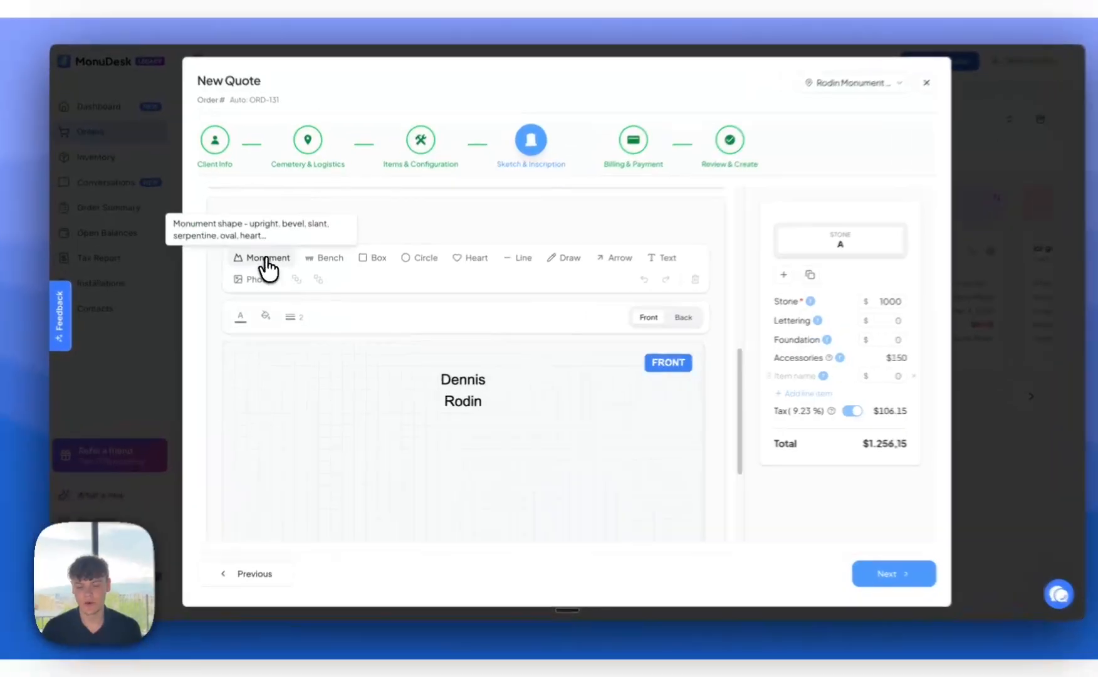
{"action": "left_click", "coordinate": [268, 270]}
{"action": "left_click_drag", "start_coordinate": [467, 380], "coordinate": [465, 360]}
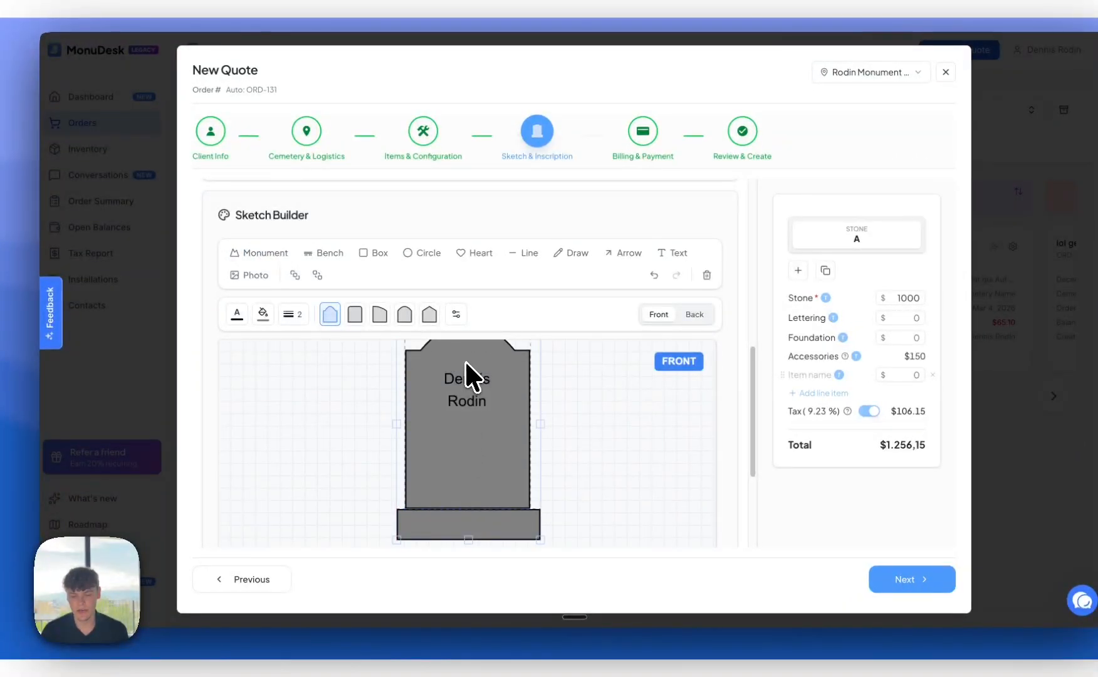
{"action": "left_click_drag", "start_coordinate": [366, 373], "coordinate": [537, 525]}
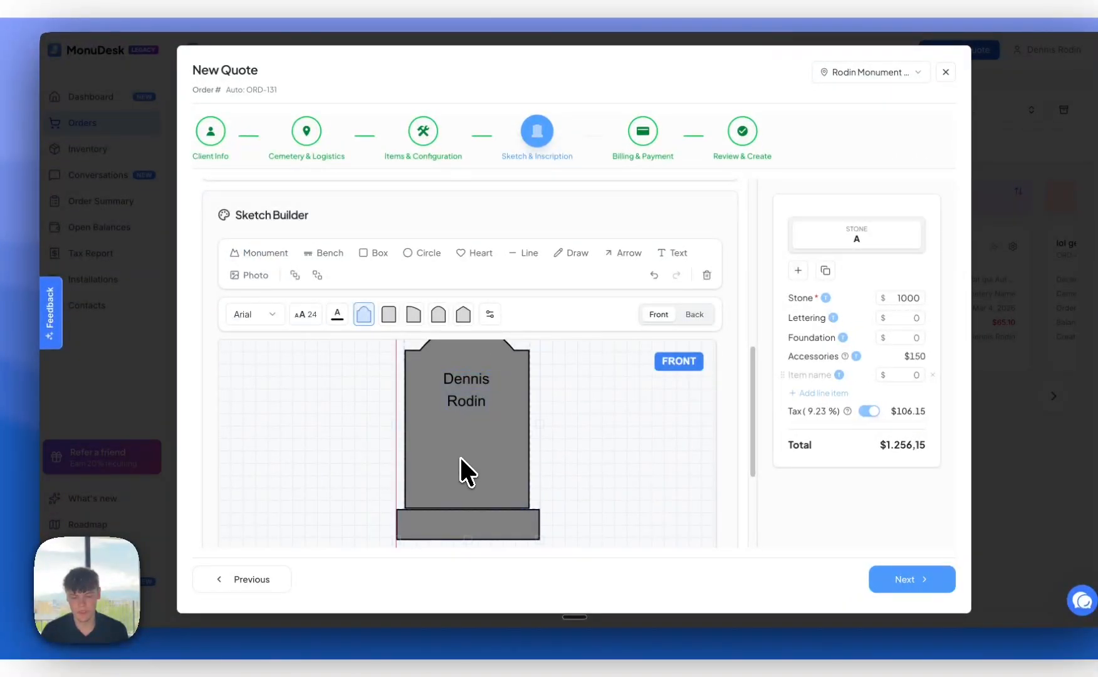
{"action": "left_click_drag", "start_coordinate": [460, 454], "coordinate": [441, 477]}
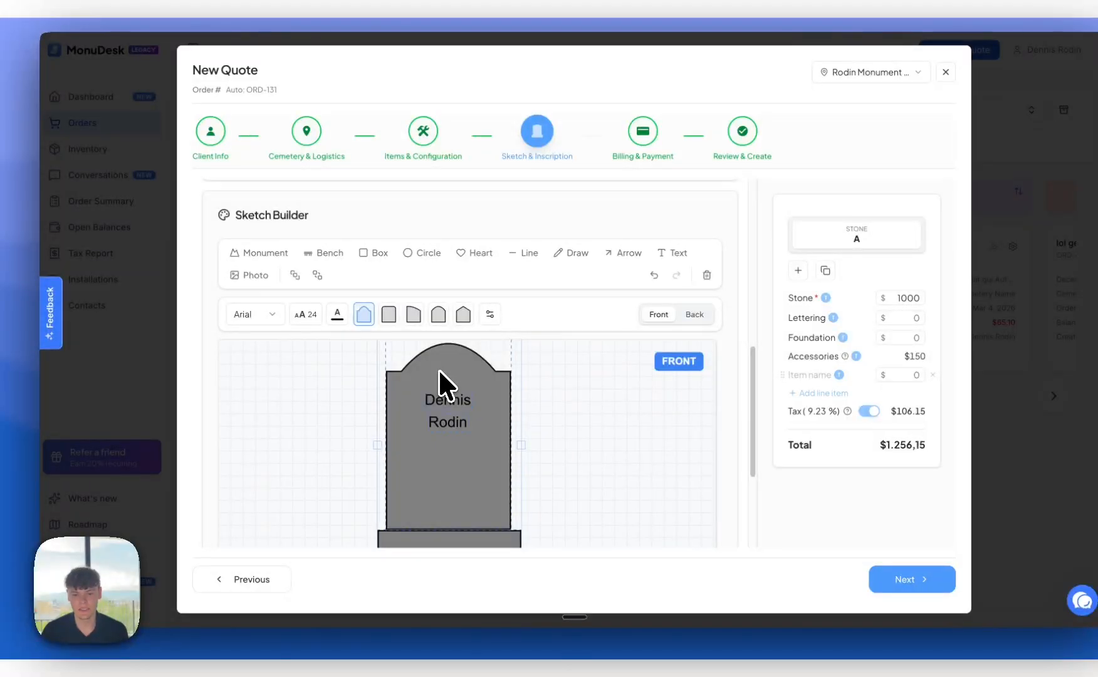
- Try a freehand curve over the monument with the Draw tool and undo the sketch edits
{"action": "left_click", "coordinate": [564, 254]}
{"action": "mouse_move", "coordinate": [329, 363]}
{"action": "left_mouse_down"}
{"action": "mouse_move", "coordinate": [375, 517]}
{"action": "mouse_move", "coordinate": [277, 441]}
{"action": "mouse_move", "coordinate": [499, 467]}
{"action": "left_mouse_up"}
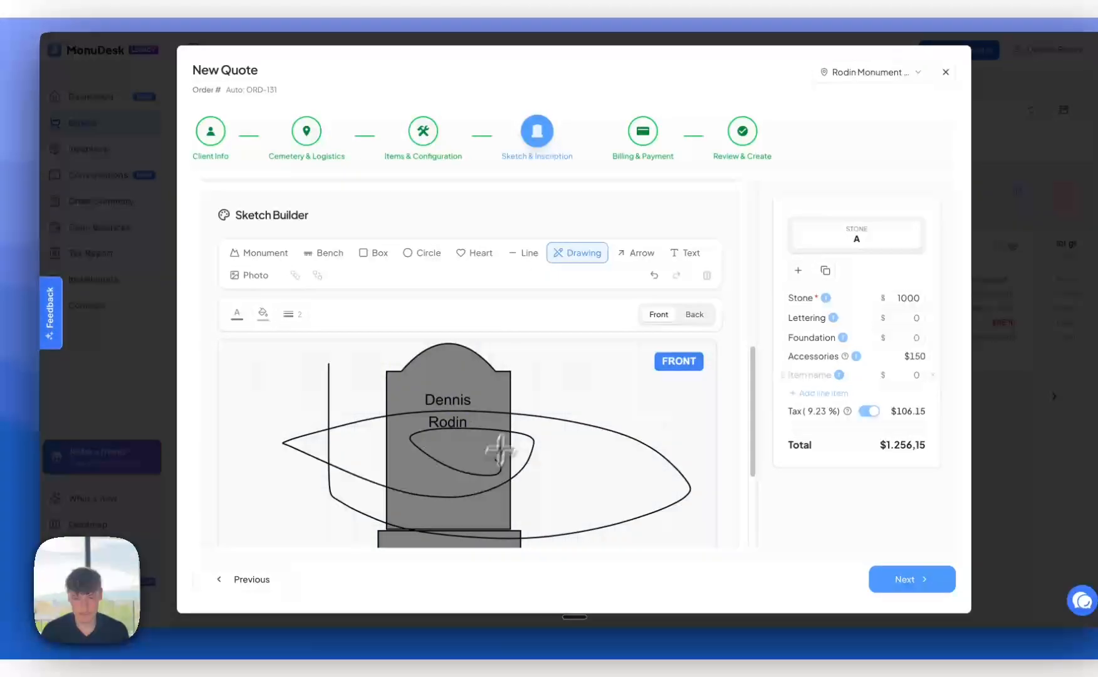
{"action": "left_click", "coordinate": [592, 254]}
{"action": "left_click", "coordinate": [654, 276]}
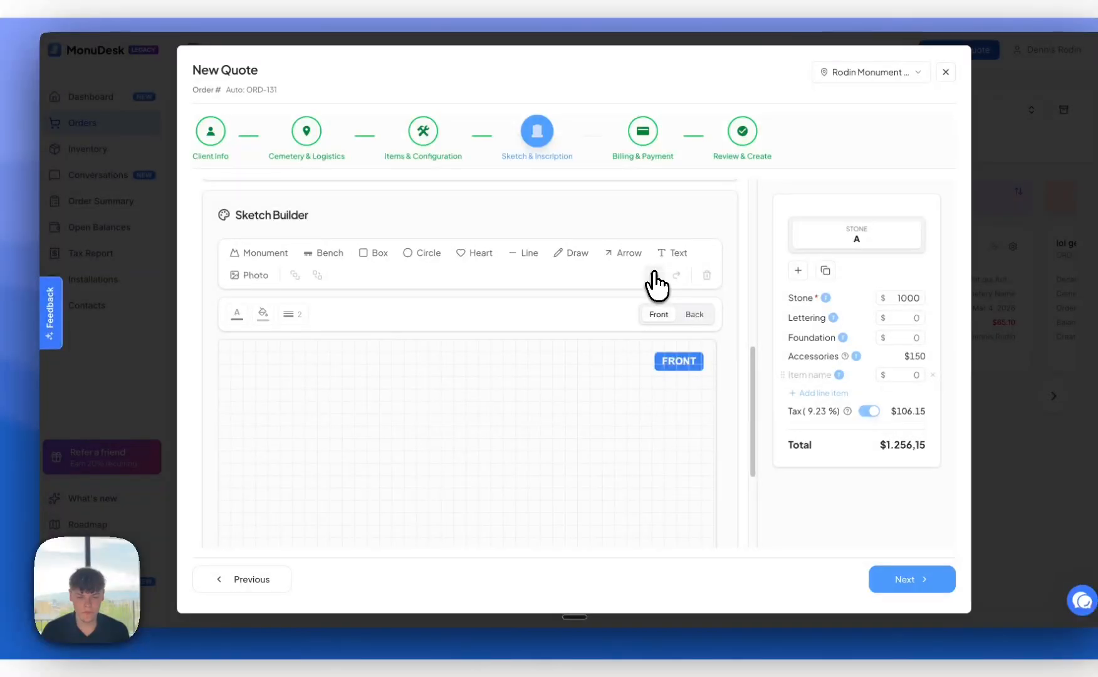
- Add a monument shape to the empty front sketch, adjust its top depth and set Curve Start to 35%
{"action": "left_click", "coordinate": [244, 256]}
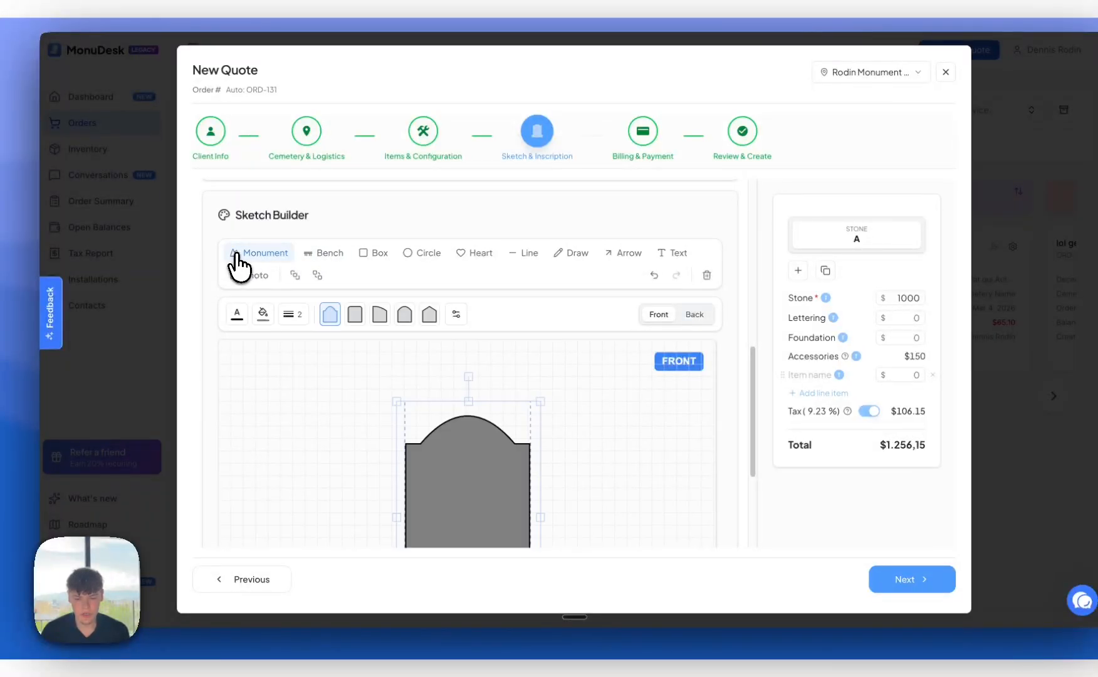
{"action": "left_click", "coordinate": [455, 314]}
{"action": "mouse_move", "coordinate": [411, 364]}
{"action": "left_mouse_down"}
{"action": "mouse_move", "coordinate": [380, 364]}
{"action": "mouse_move", "coordinate": [416, 364]}
{"action": "left_mouse_up"}
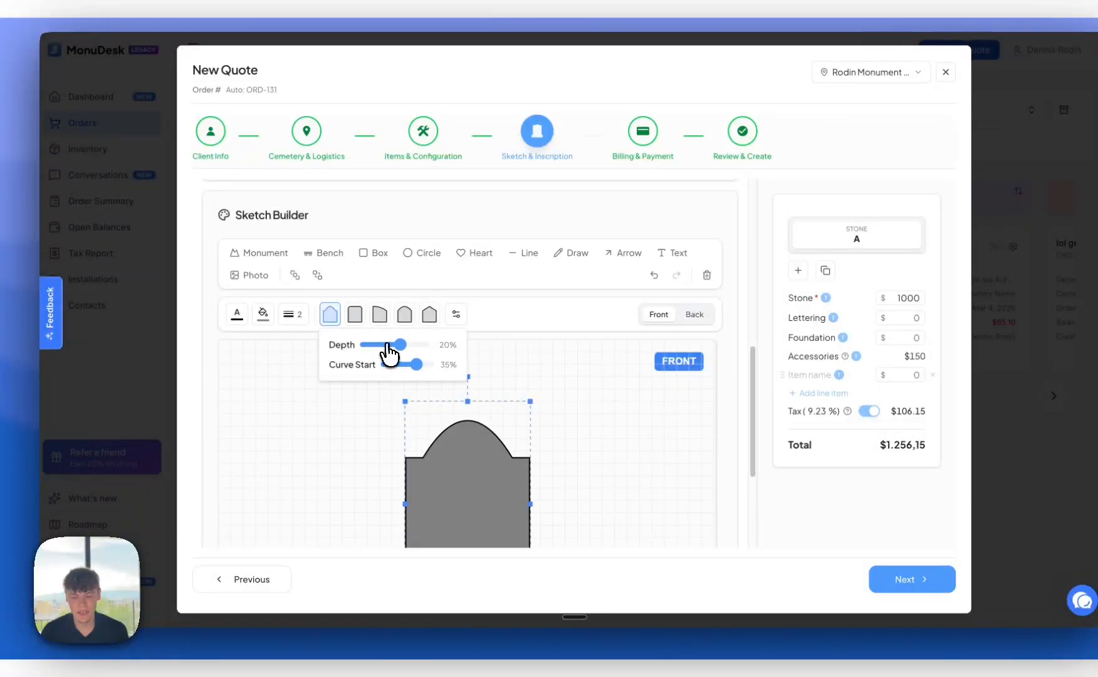
{"action": "left_click", "coordinate": [475, 343]}
- Continue to the Billing & Payment stage and set the stone price to 1000
{"action": "scroll", "coordinate": [474, 341], "scroll_direction": "up", "scroll_amount": 10}
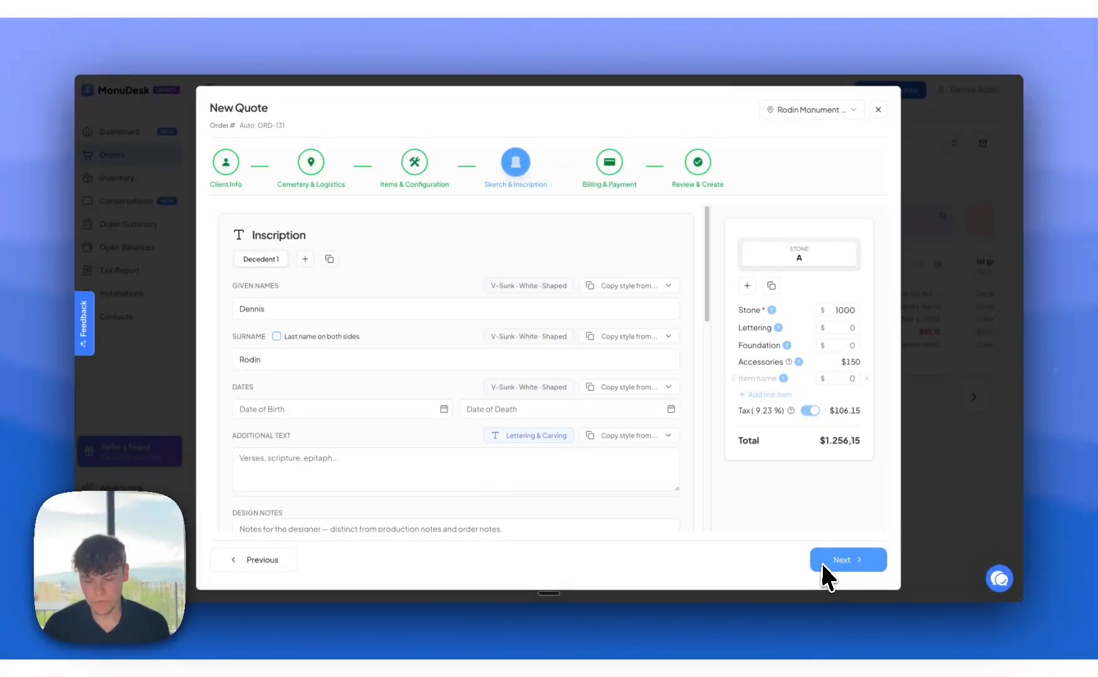
{"action": "scroll", "coordinate": [395, 346], "scroll_direction": "down", "scroll_amount": 10}
{"action": "scroll", "coordinate": [382, 333], "scroll_direction": "up", "scroll_amount": 1}
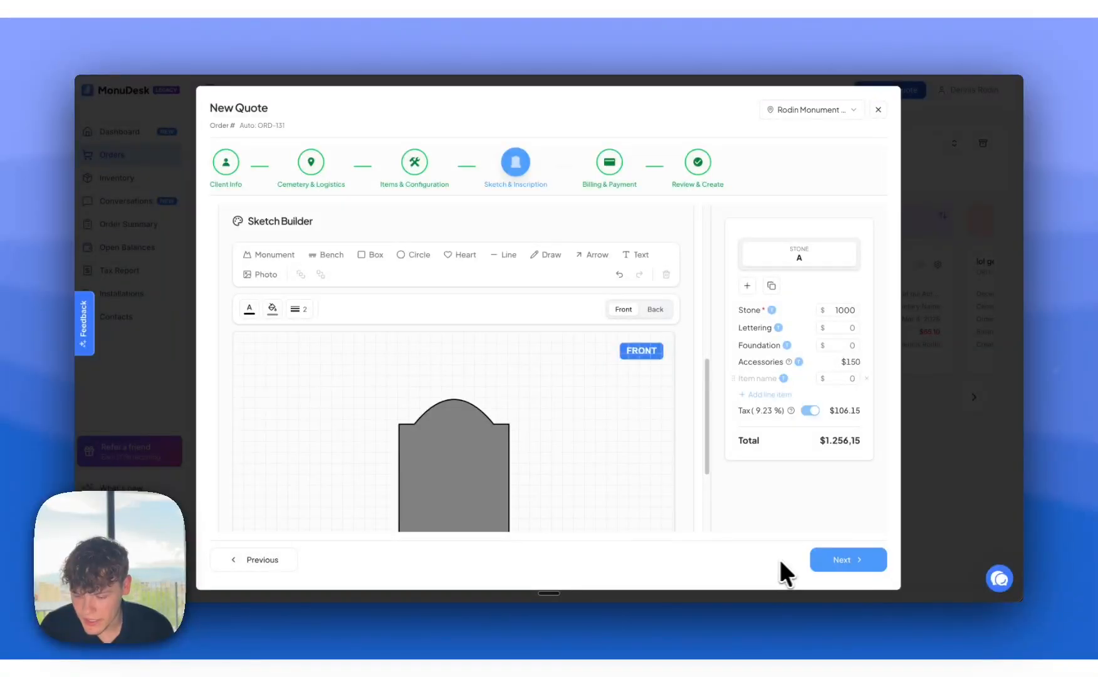
{"action": "left_click", "coordinate": [840, 559]}
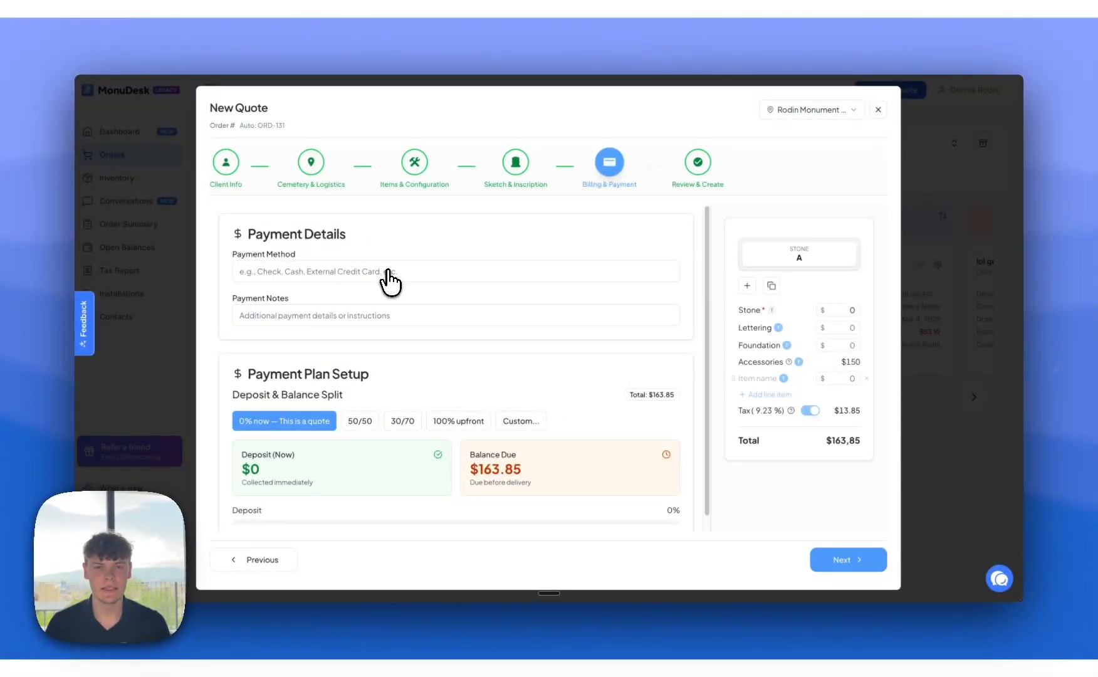
{"action": "left_click", "coordinate": [823, 311]}
{"action": "type", "text": "1000"}
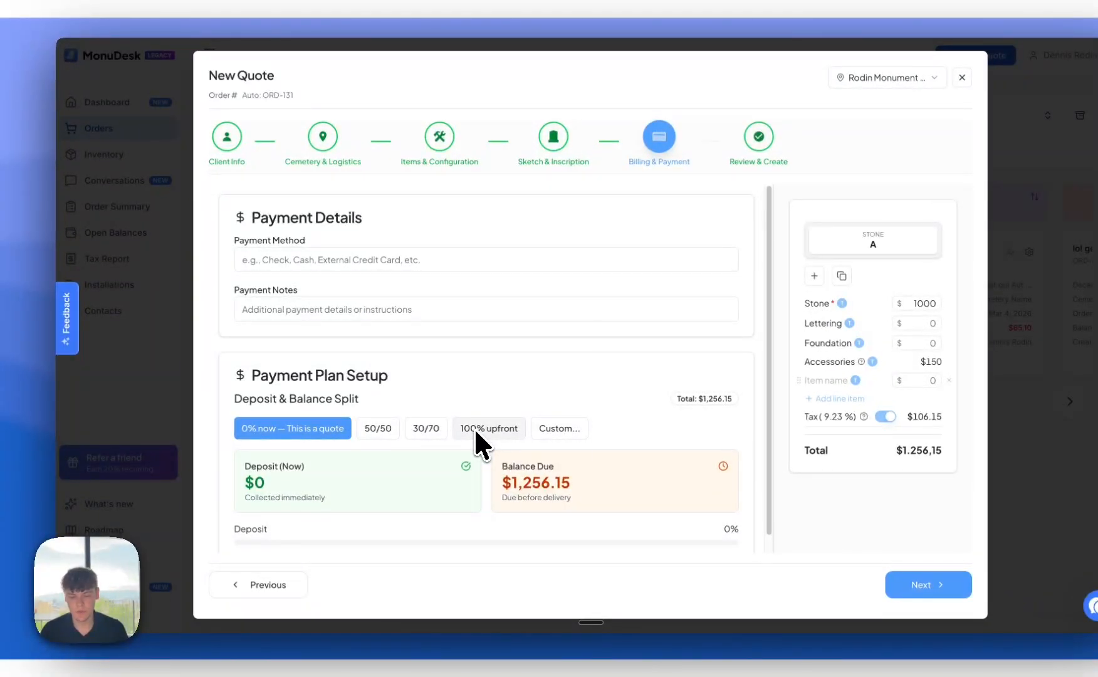
- Look at the custom payment split options, dismiss them and continue to the Review & Create stage
{"action": "left_click", "coordinate": [545, 431]}
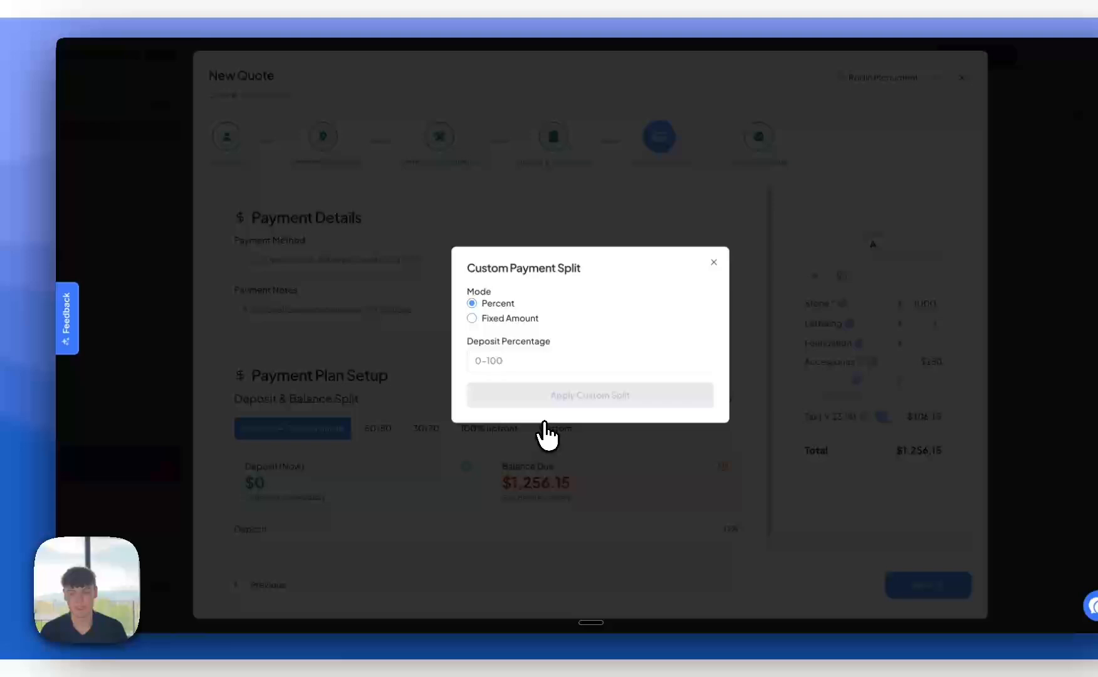
{"action": "left_click", "coordinate": [438, 346]}
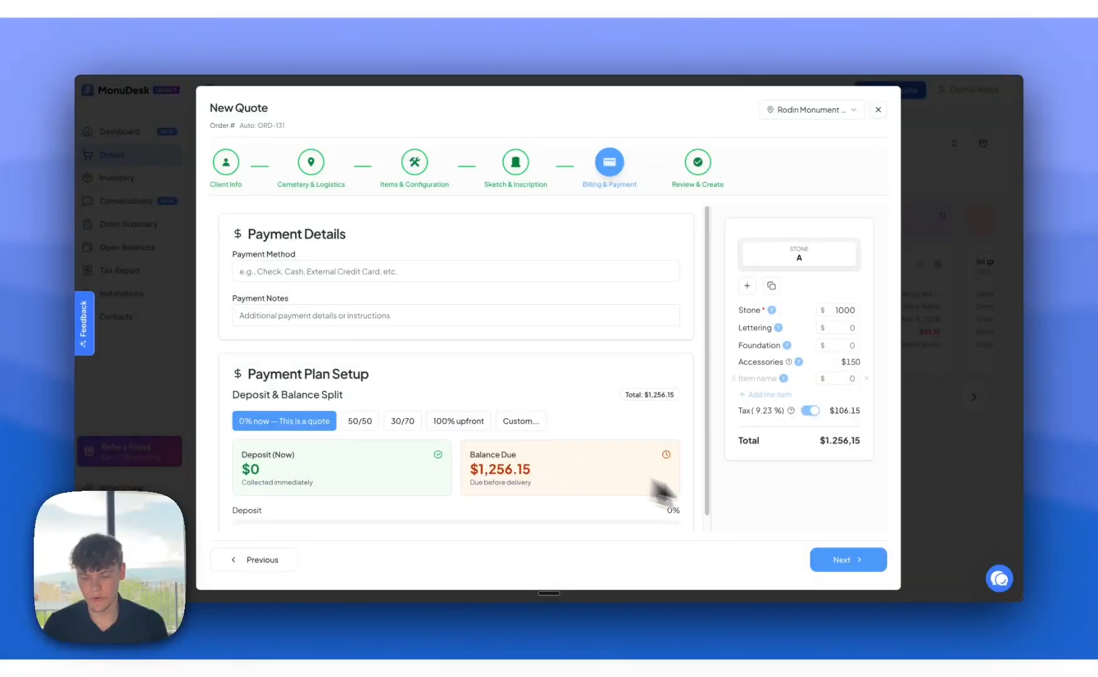
{"action": "left_click", "coordinate": [838, 564]}
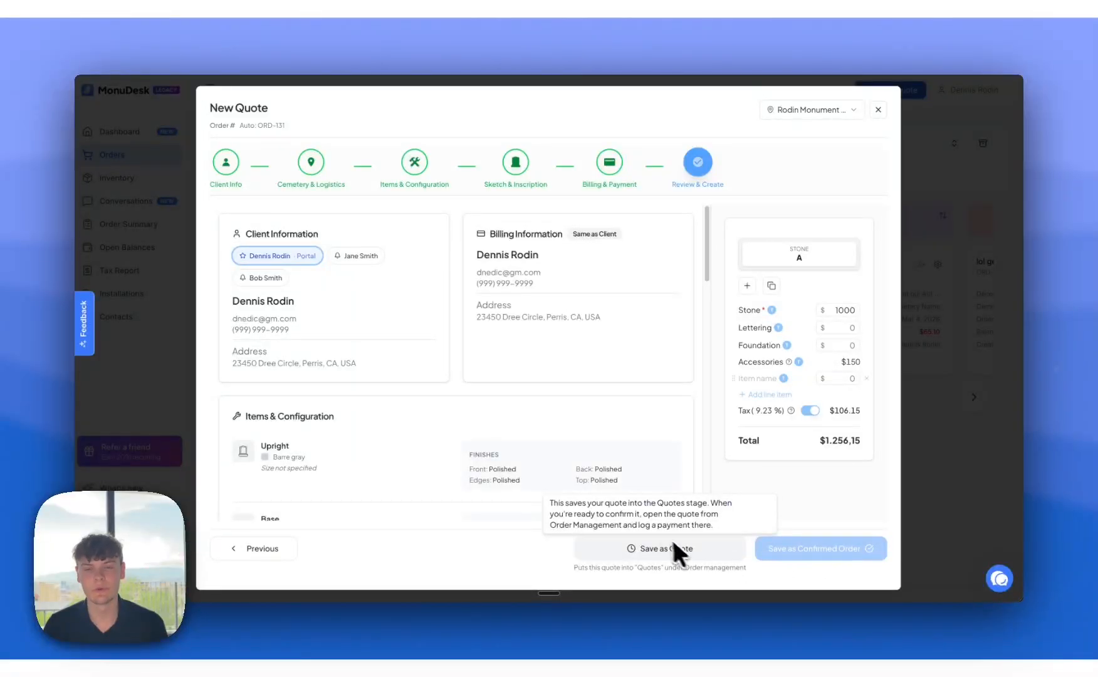
- Review the quote's summary of client details, items, finishes and accessories
{"action": "scroll", "coordinate": [530, 433], "scroll_direction": "down", "scroll_amount": 3}
{"action": "scroll", "coordinate": [530, 431], "scroll_direction": "down", "scroll_amount": 3}
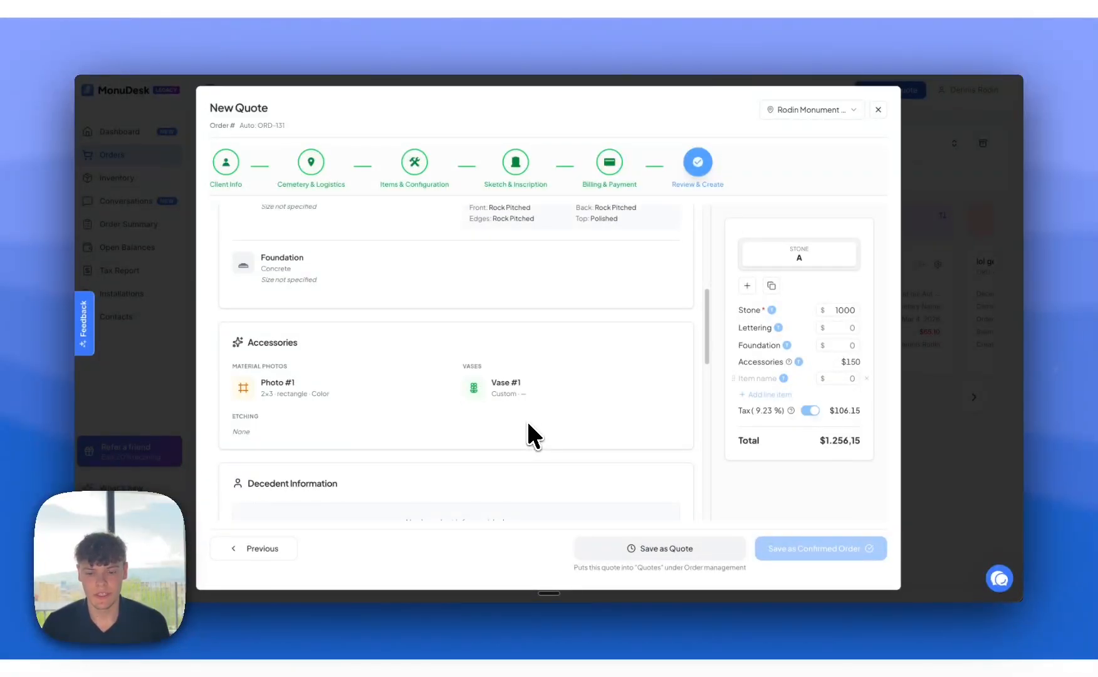
{"action": "scroll", "coordinate": [528, 425], "scroll_direction": "up", "scroll_amount": 6}
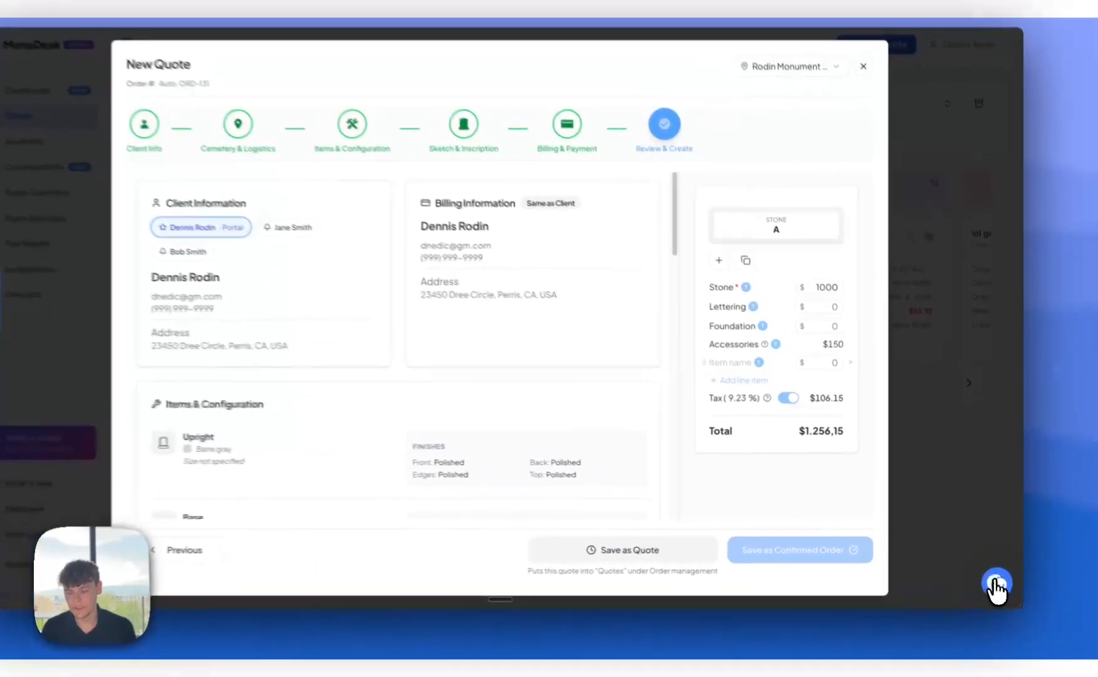
- Open the support chat and start a message conversation with MonuBrain
{"action": "left_click", "coordinate": [999, 577]}
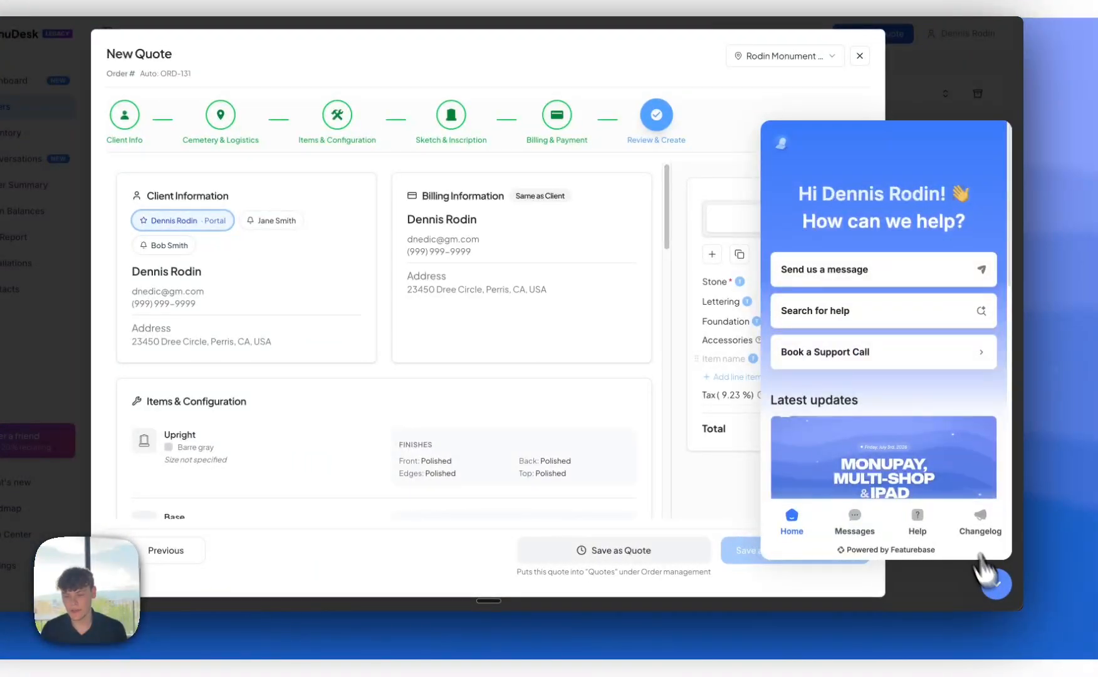
{"action": "left_click", "coordinate": [814, 275]}
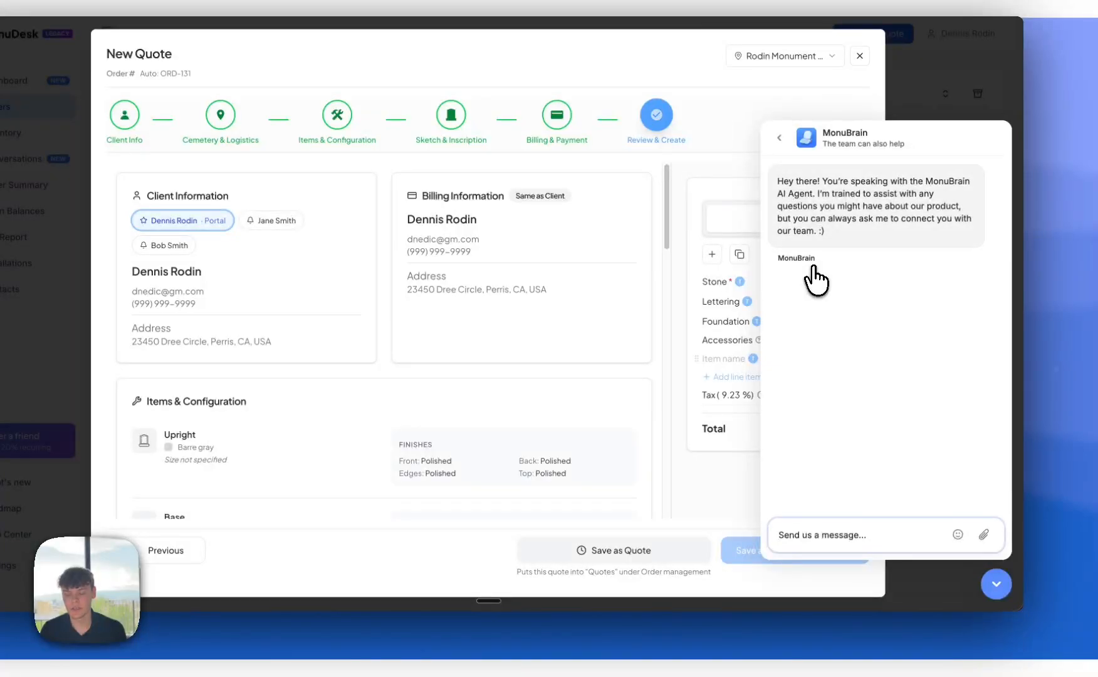